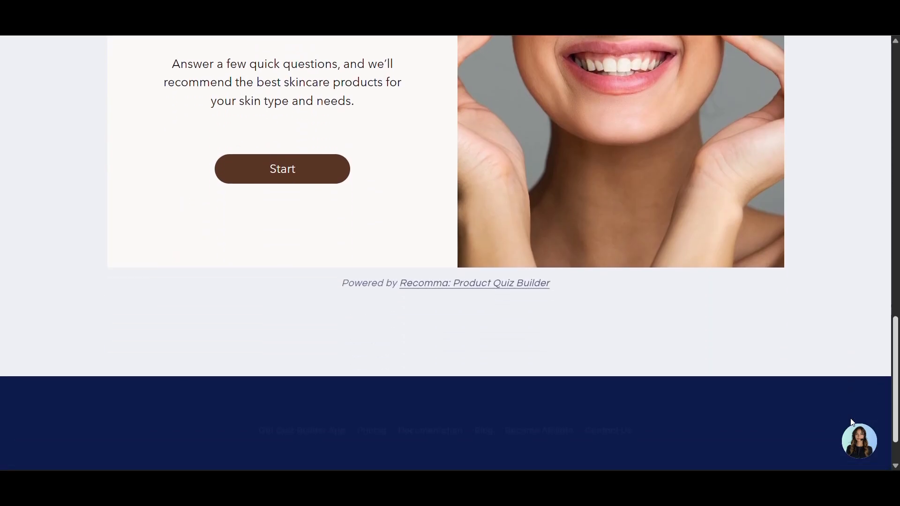
# Browse the demo store's Client Quizzes and home pages, ending on the Skin Quiz page
pyautogui.scroll(9, 850, 412)
pyautogui.scroll(6, 864, 302)
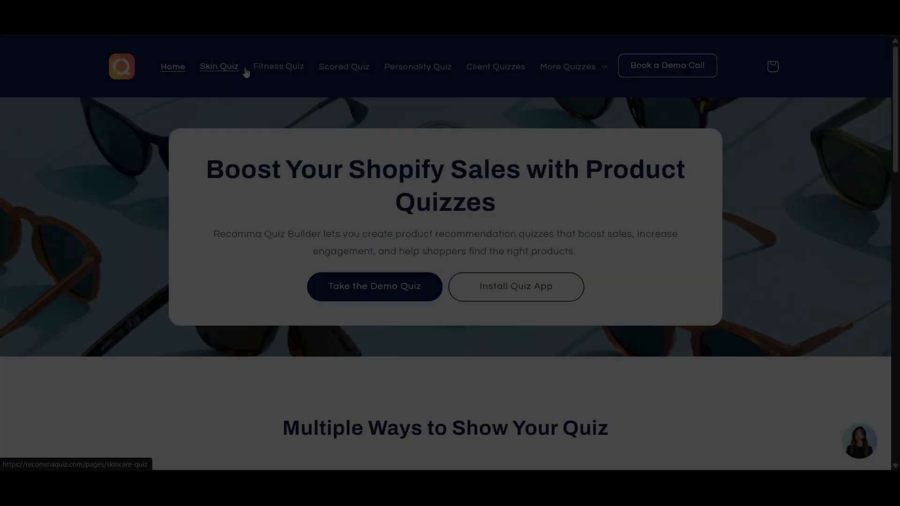
pyautogui.click(235, 69)
pyautogui.click(504, 70)
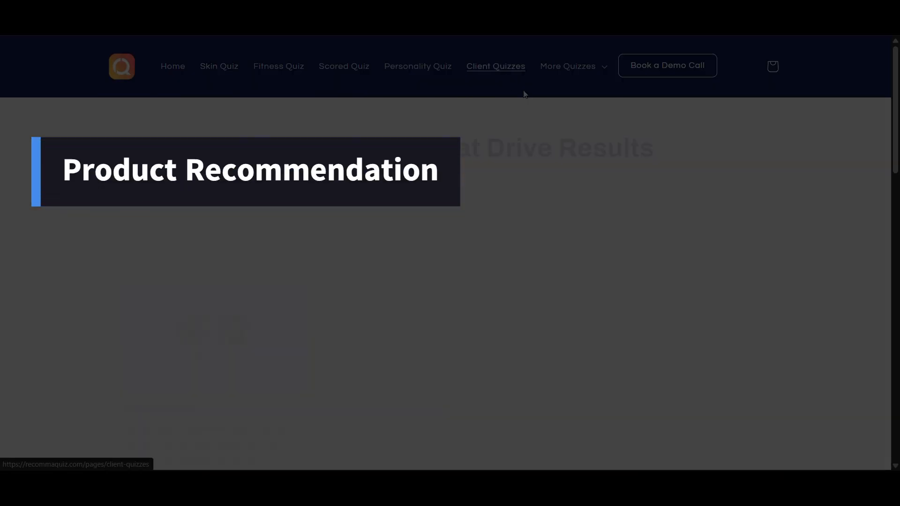
pyautogui.scroll(-20, 865, 135)
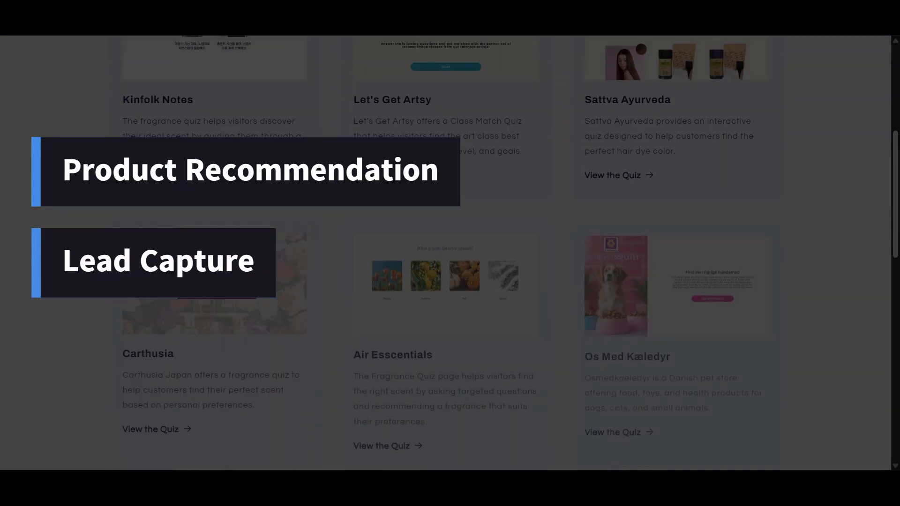
pyautogui.scroll(20, 886, 419)
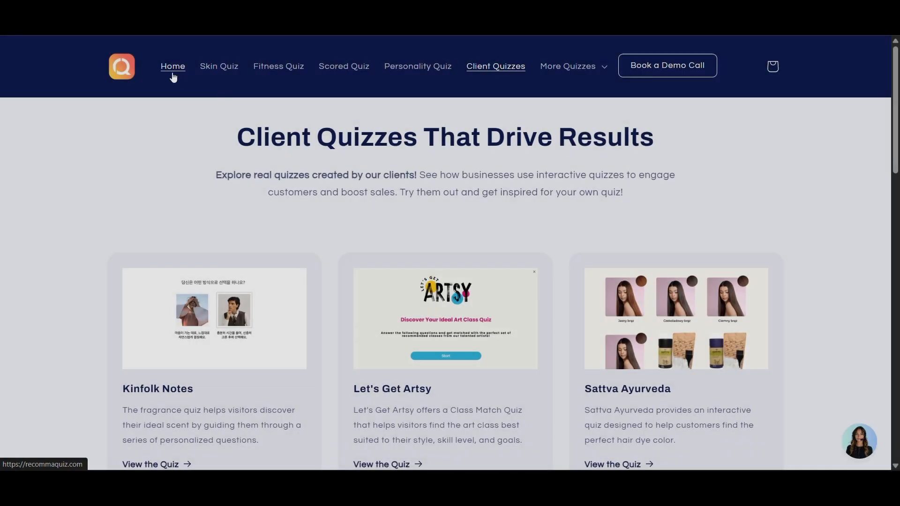
pyautogui.click(174, 74)
pyautogui.click(219, 66)
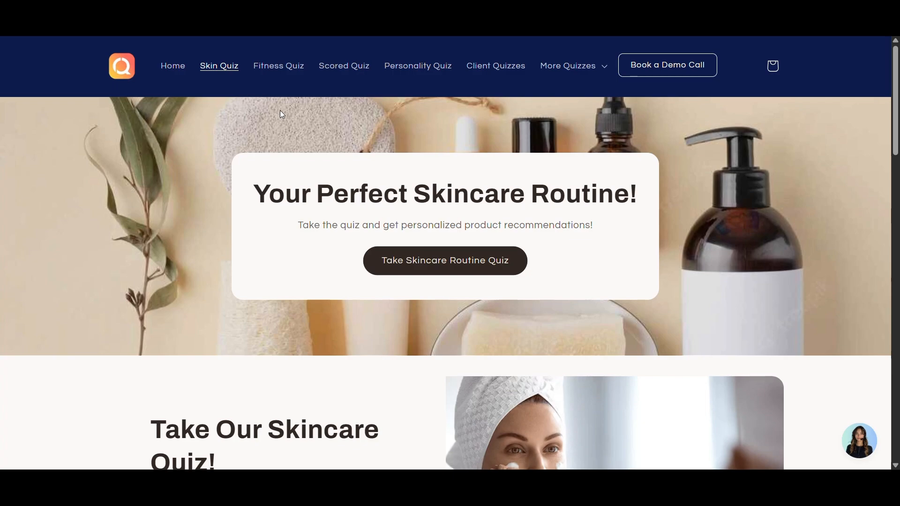
# Start the skincare routine quiz and answer its questions, marking the skin as very sensitive
pyautogui.click(499, 261)
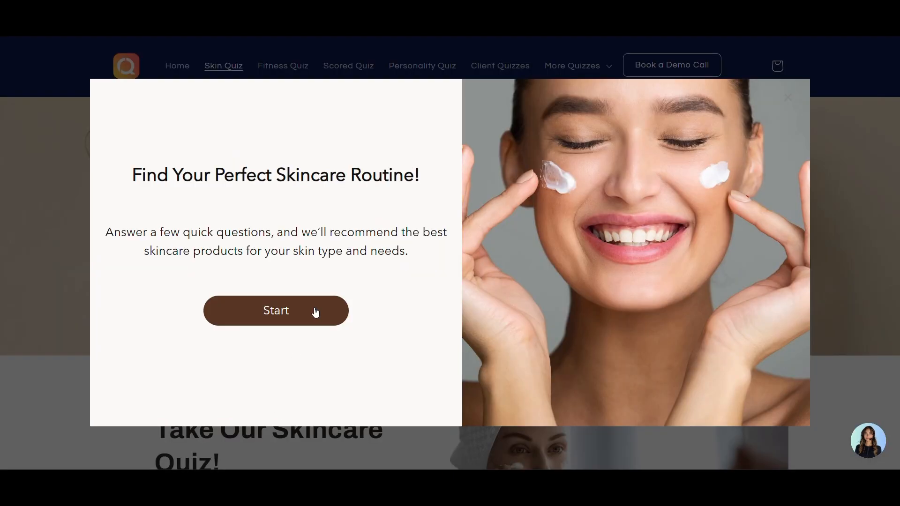
pyautogui.click(315, 312)
pyautogui.click(530, 250)
pyautogui.click(528, 260)
pyautogui.click(432, 265)
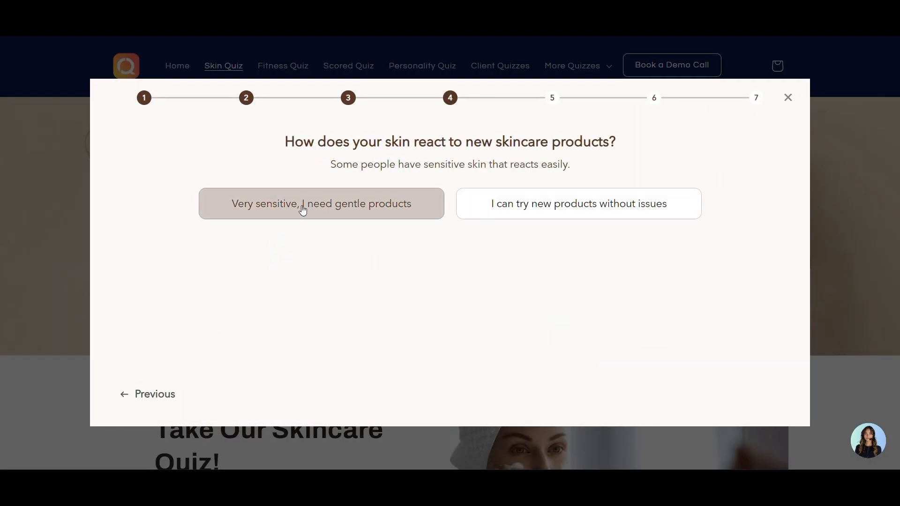
pyautogui.click(302, 210)
pyautogui.click(527, 267)
# Enter a first name and email address, submit, and scroll the personalized routine results
pyautogui.click(469, 213)
pyautogui.write('Lucy')
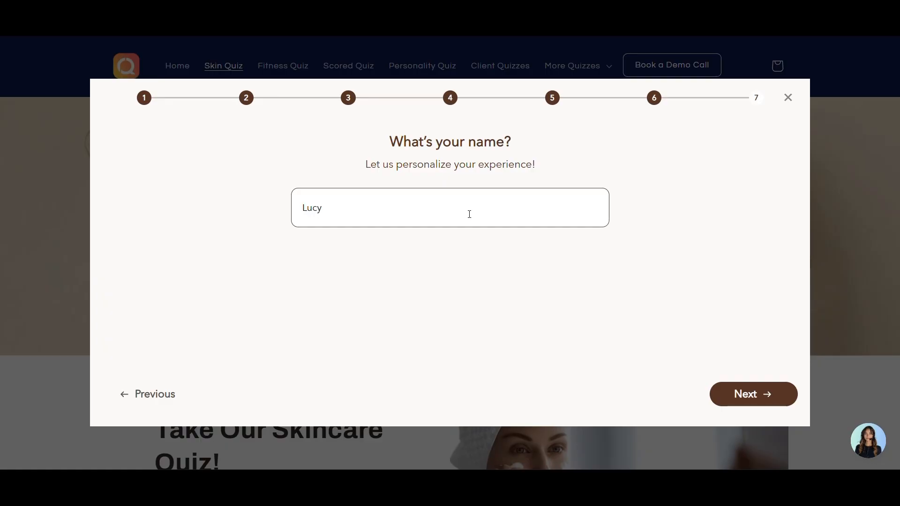
pyautogui.press('Return')
pyautogui.write('Luc')
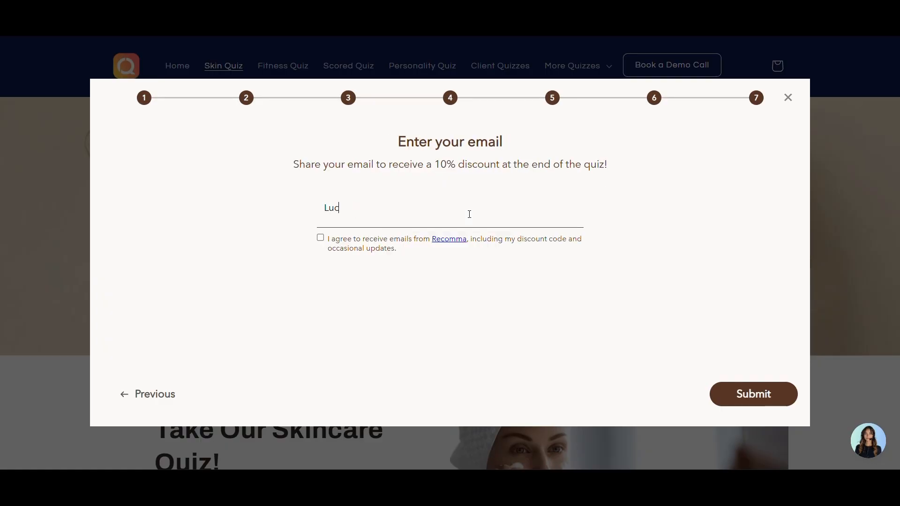
pyautogui.press('BackSpace')
pyautogui.press('BackSpace')
pyautogui.press('BackSpace')
pyautogui.press('Return')
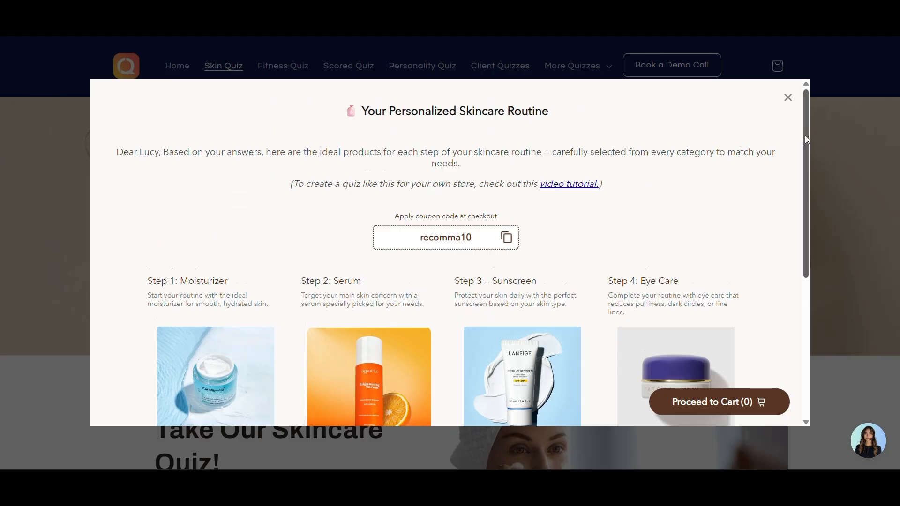
pyautogui.scroll(-4, 805, 136)
pyautogui.scroll(4, 805, 136)
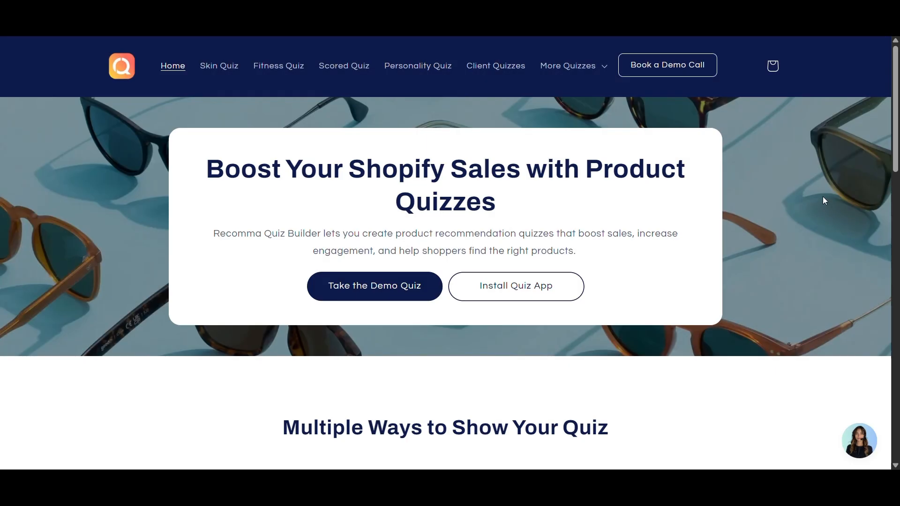
# Start the eyewear demo quiz and answer its steps: first name, an activity, and Yes to eco-friendly
pyautogui.click(354, 290)
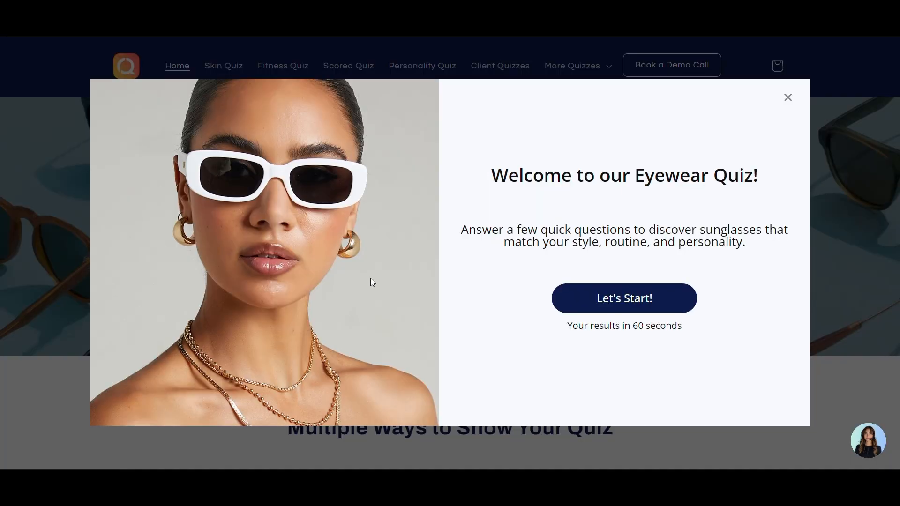
pyautogui.click(626, 299)
pyautogui.click(503, 206)
pyautogui.write('lucy')
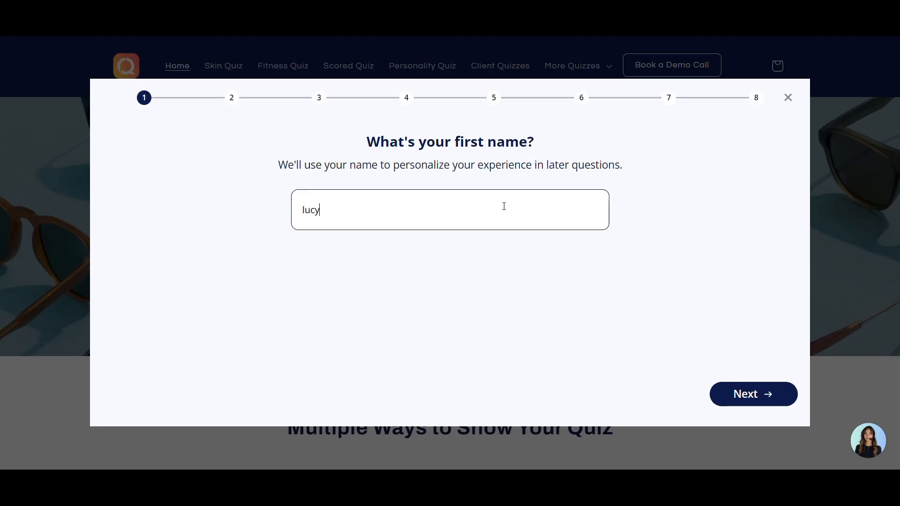
pyautogui.press('Return')
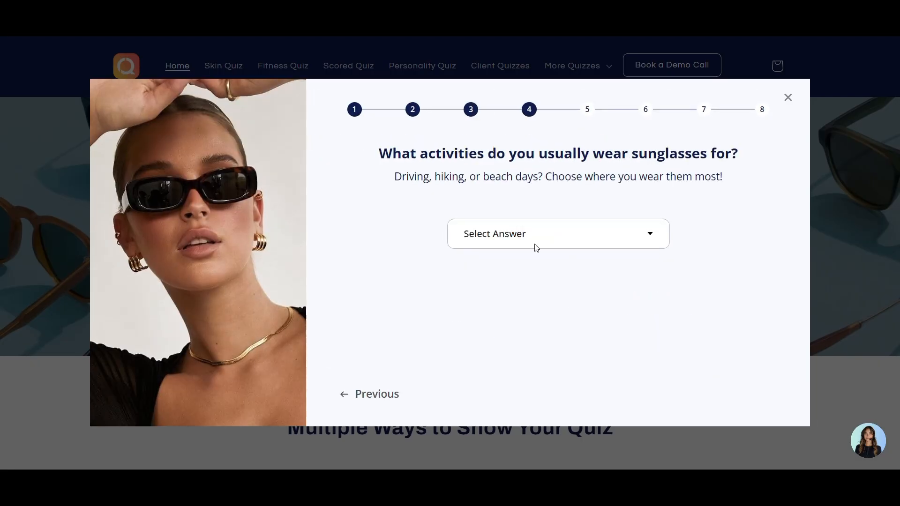
pyautogui.click(538, 235)
pyautogui.click(457, 267)
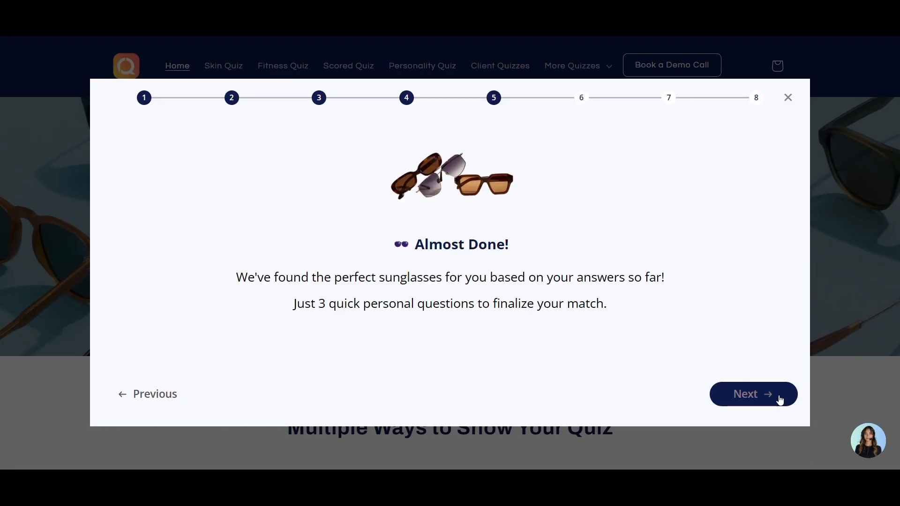
pyautogui.click(779, 399)
pyautogui.click(290, 210)
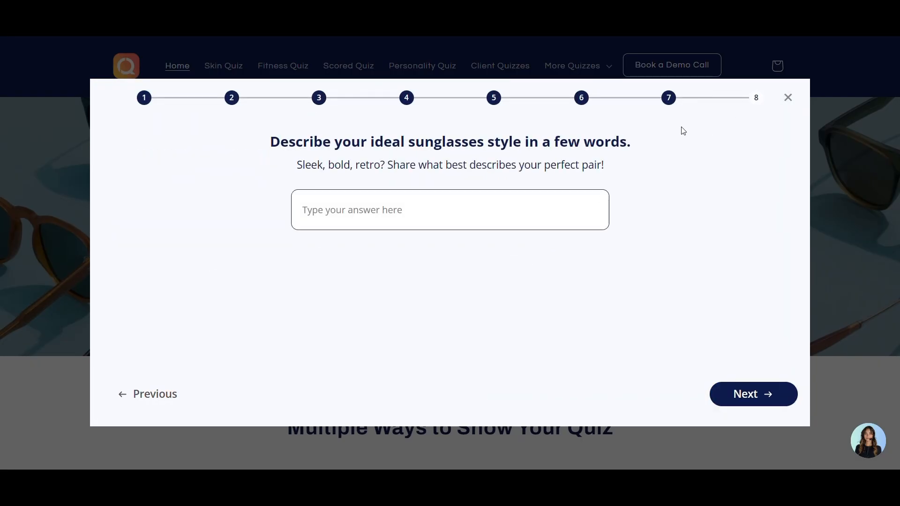
pyautogui.click(748, 97)
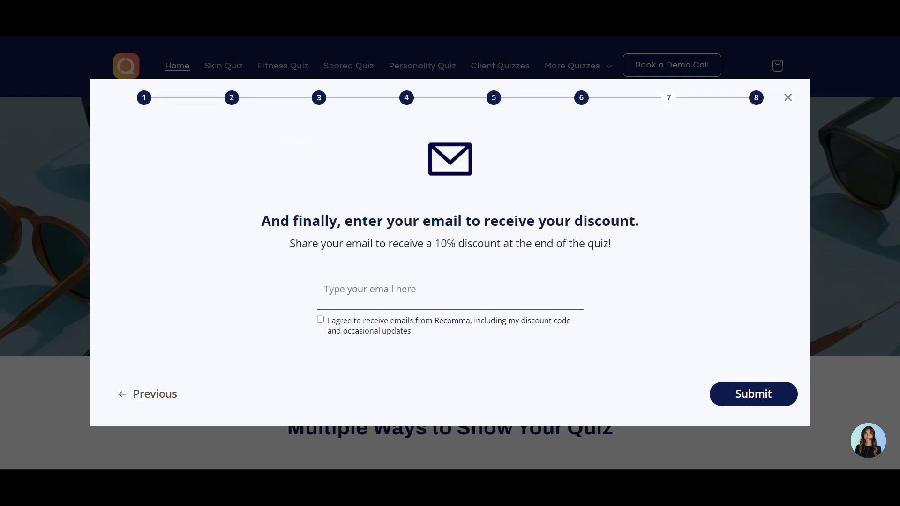
# Enter an email address, submit the eyewear quiz, and scroll the sunglasses recommendations
pyautogui.click(405, 285)
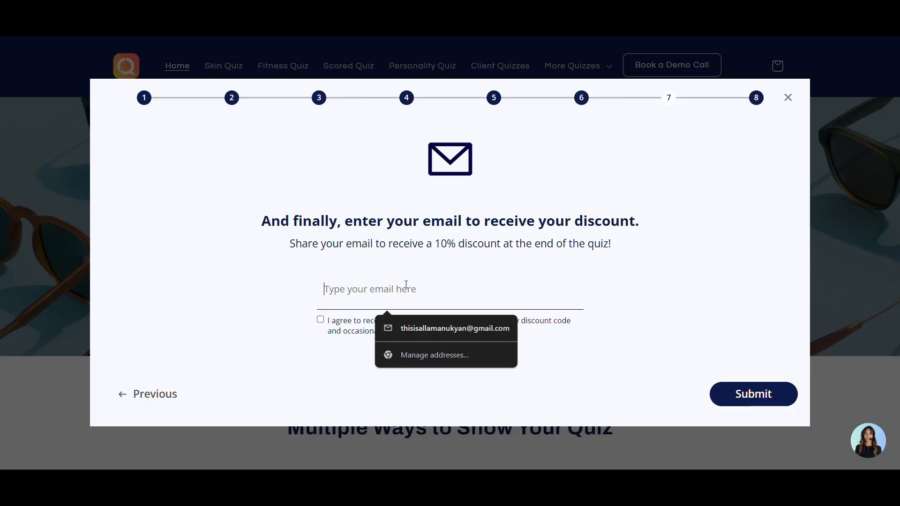
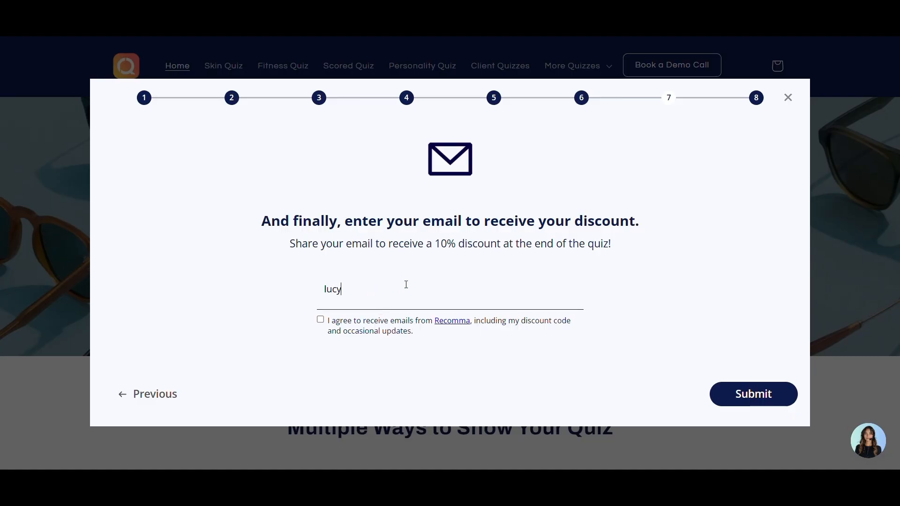
pyautogui.click(774, 394)
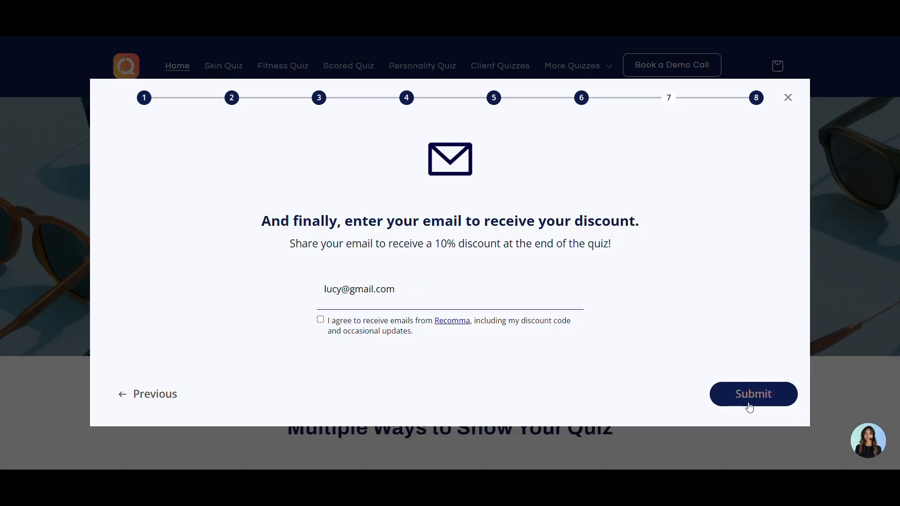
pyautogui.click(750, 406)
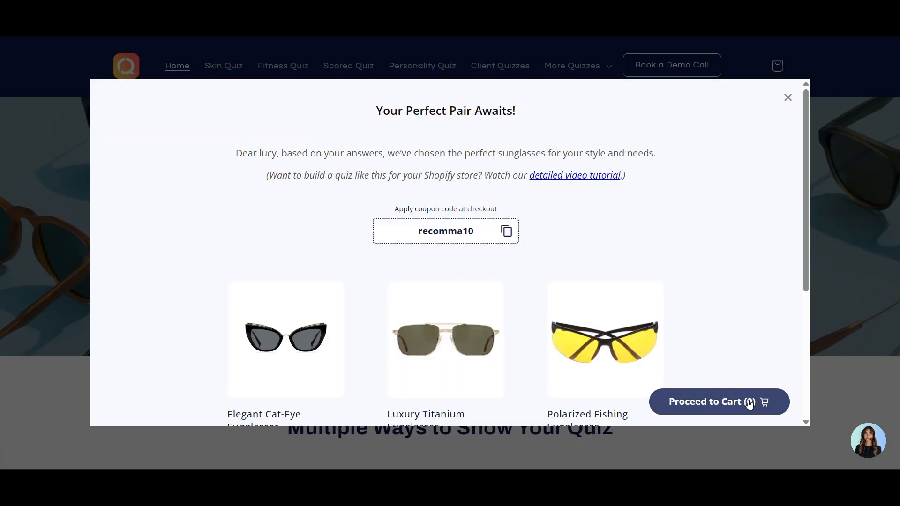
pyautogui.scroll(-5, 629, 246)
pyautogui.scroll(5, 626, 241)
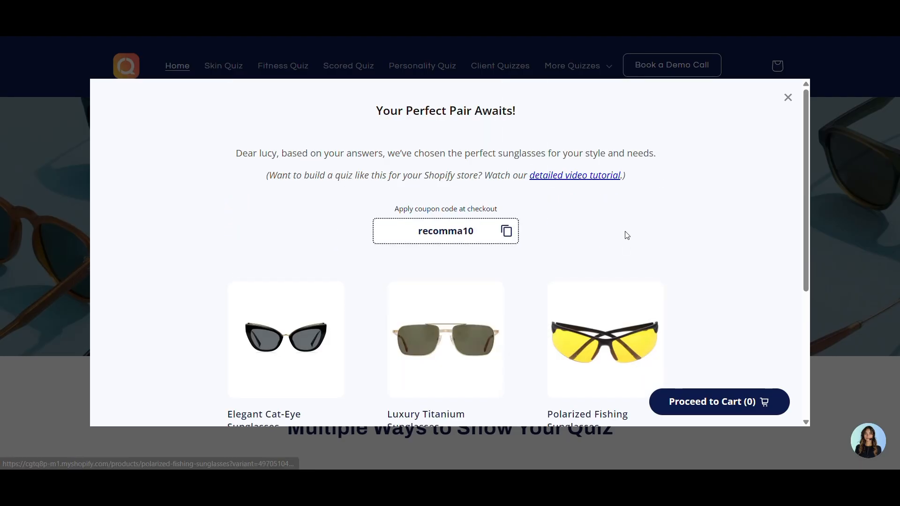
pyautogui.scroll(-5, 623, 236)
pyautogui.scroll(5, 621, 237)
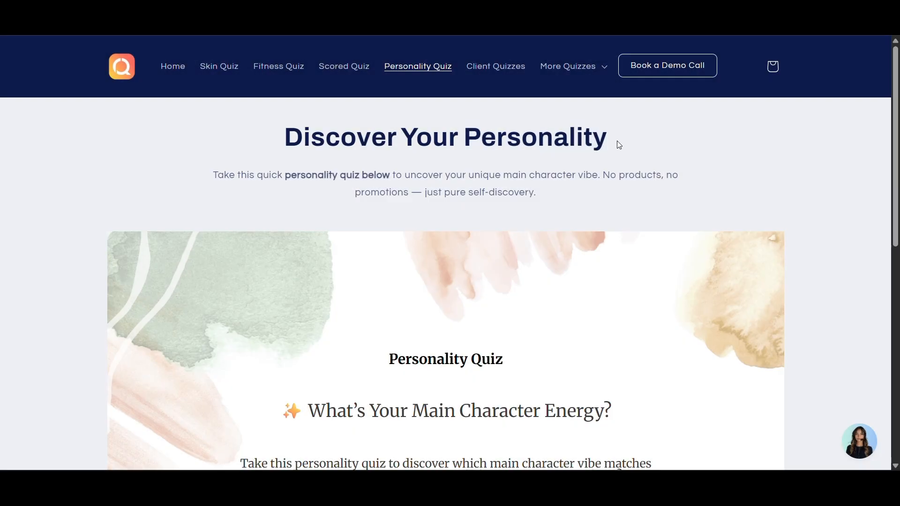
# Answer the personality quiz: painting or writing, the wander quote, calendar background, organized, glowing moon
pyautogui.moveTo(897, 103); pyautogui.dragTo(896, 170)
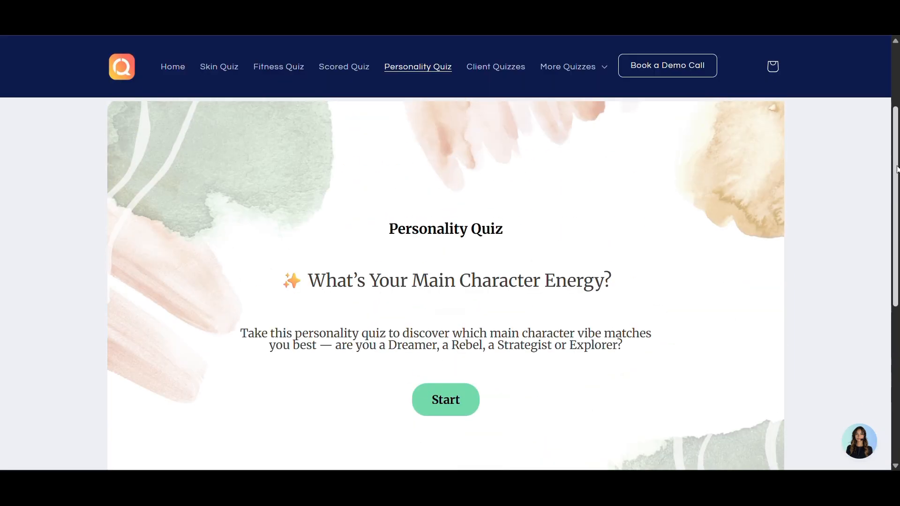
pyautogui.click(455, 403)
pyautogui.click(330, 334)
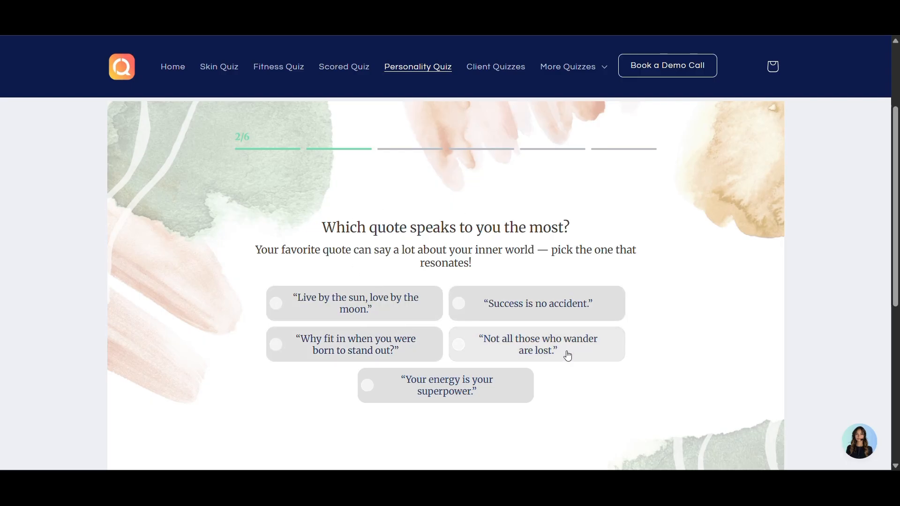
pyautogui.click(529, 351)
pyautogui.scroll(-1, 443, 300)
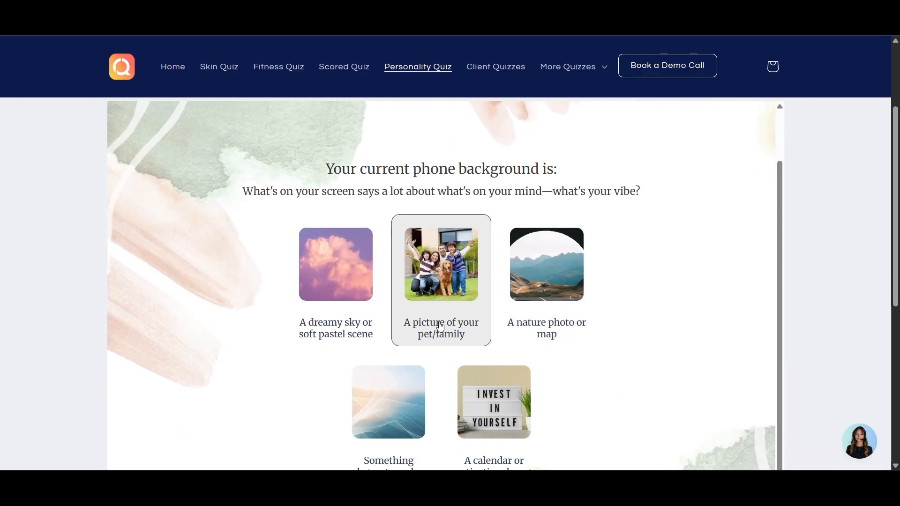
pyautogui.click(485, 397)
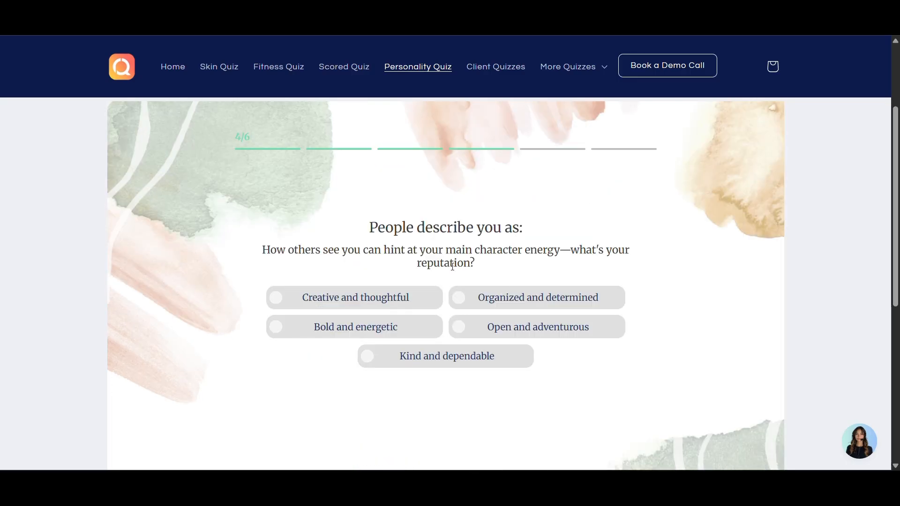
pyautogui.click(510, 302)
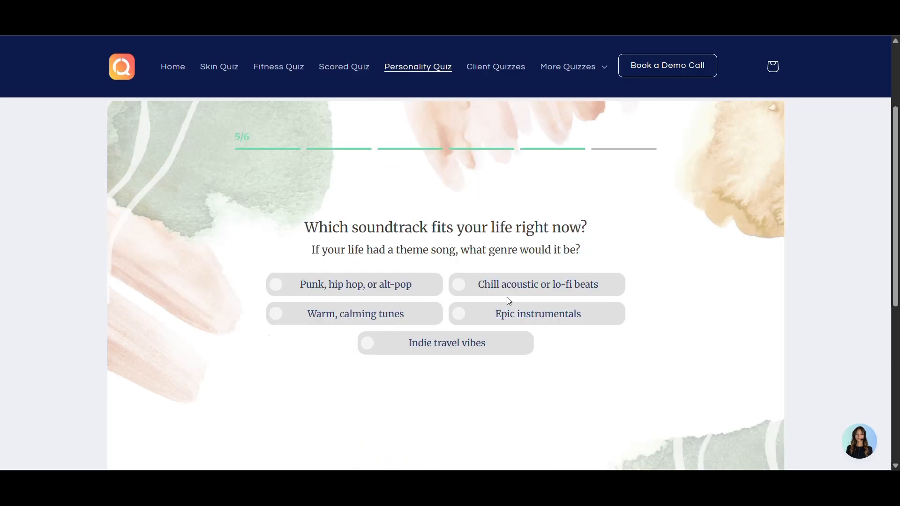
pyautogui.click(387, 289)
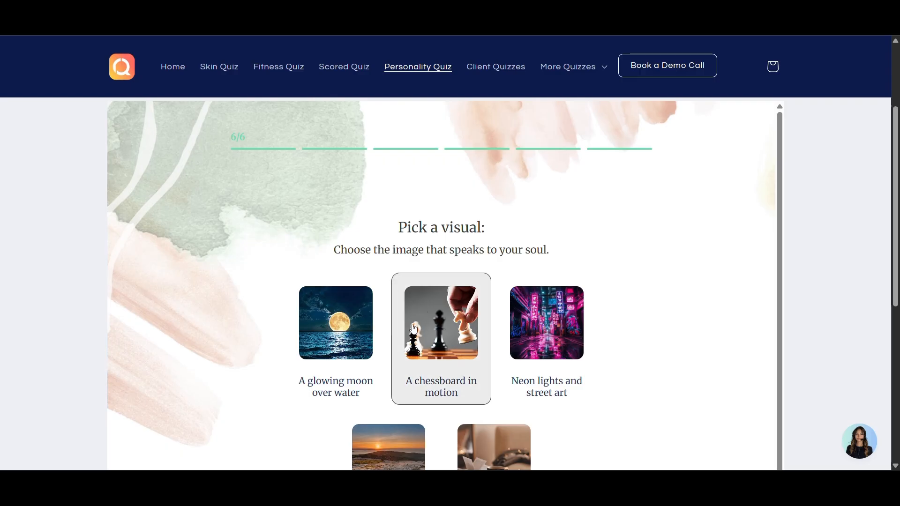
pyautogui.click(309, 349)
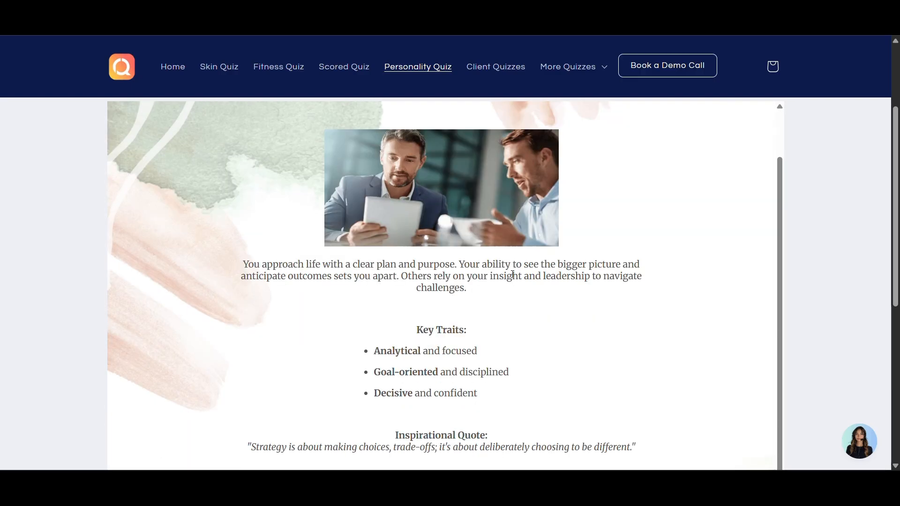
# Scroll through the "You're The Strategist" result with its key traits and quote
pyautogui.scroll(2, 512, 275)
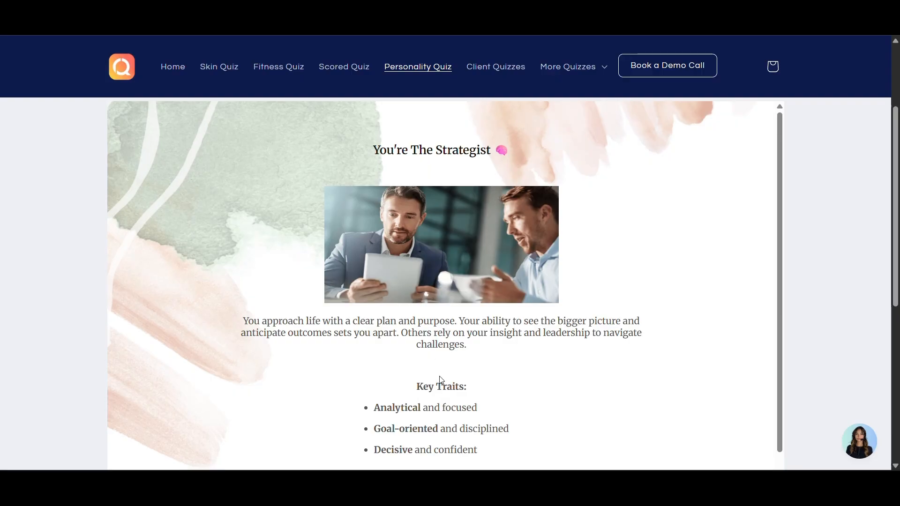
pyautogui.scroll(-2, 441, 380)
pyautogui.scroll(-5, 440, 379)
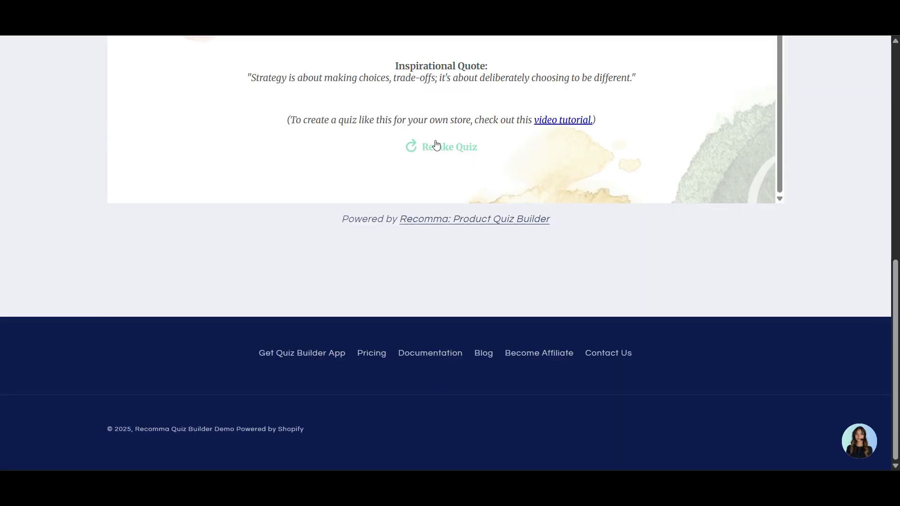
pyautogui.moveTo(894, 296); pyautogui.dragTo(877, 109)
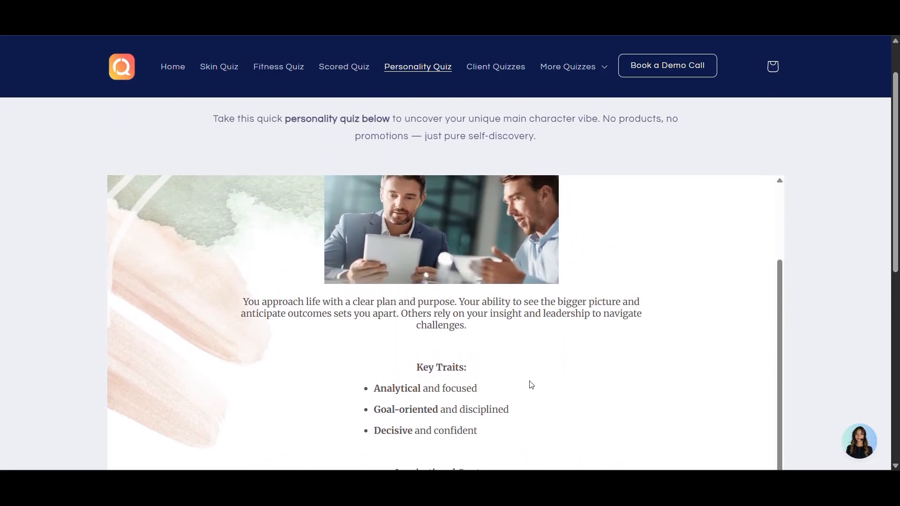
pyautogui.scroll(-6, 478, 319)
pyautogui.scroll(7, 481, 341)
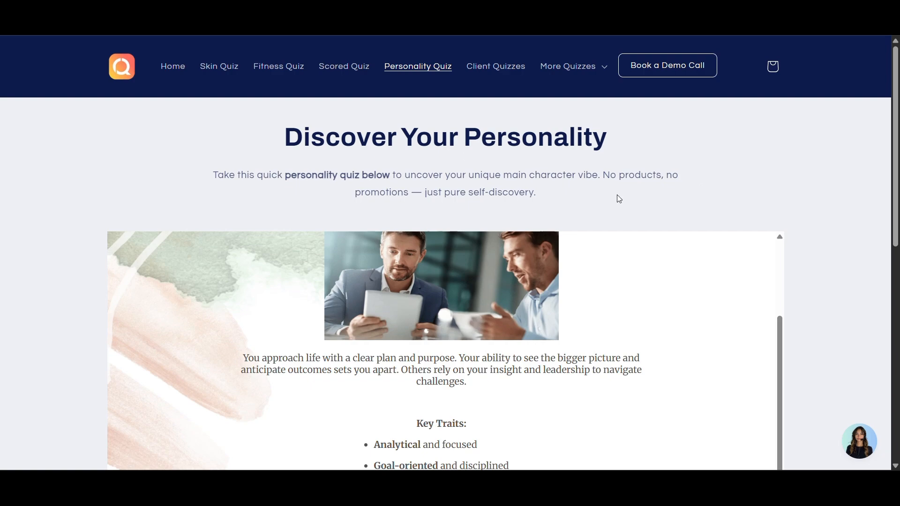
pyautogui.scroll(-2, 468, 305)
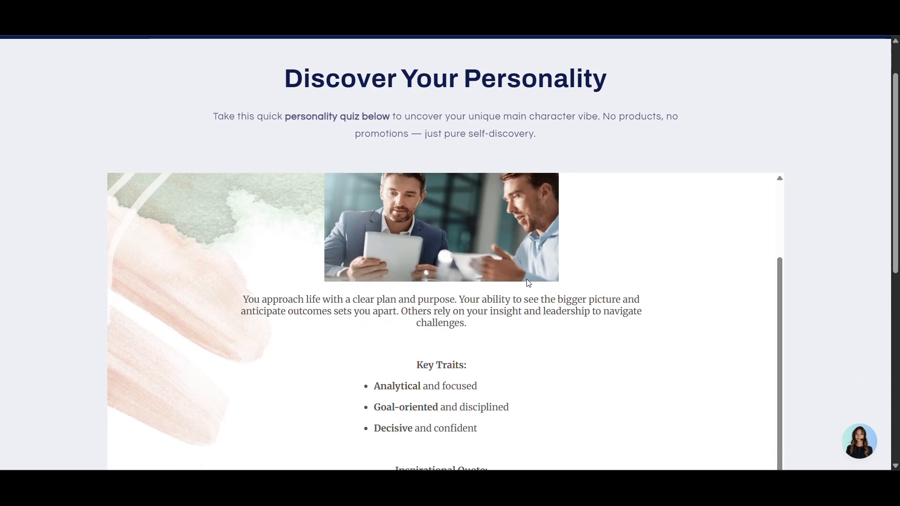
pyautogui.scroll(2, 499, 309)
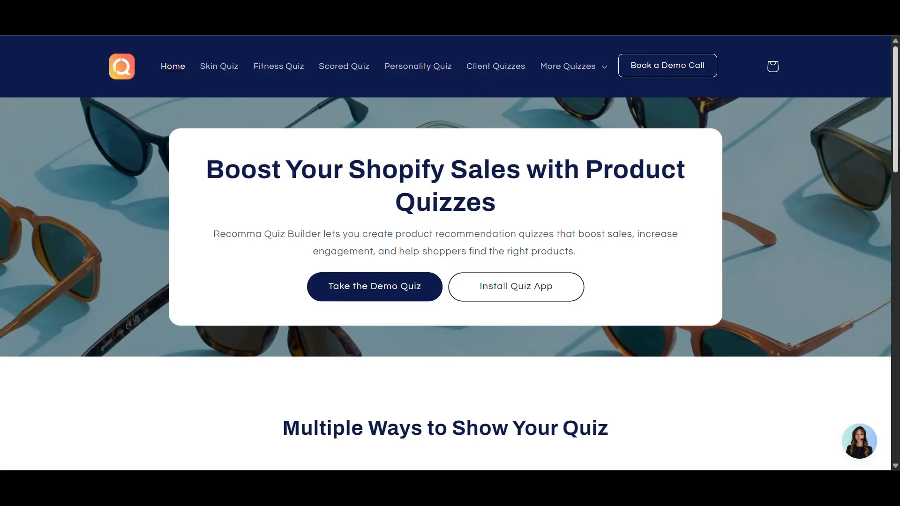
# Scroll the demo store home page down to the skincare quiz section
pyautogui.moveTo(896, 153); pyautogui.dragTo(851, 115)
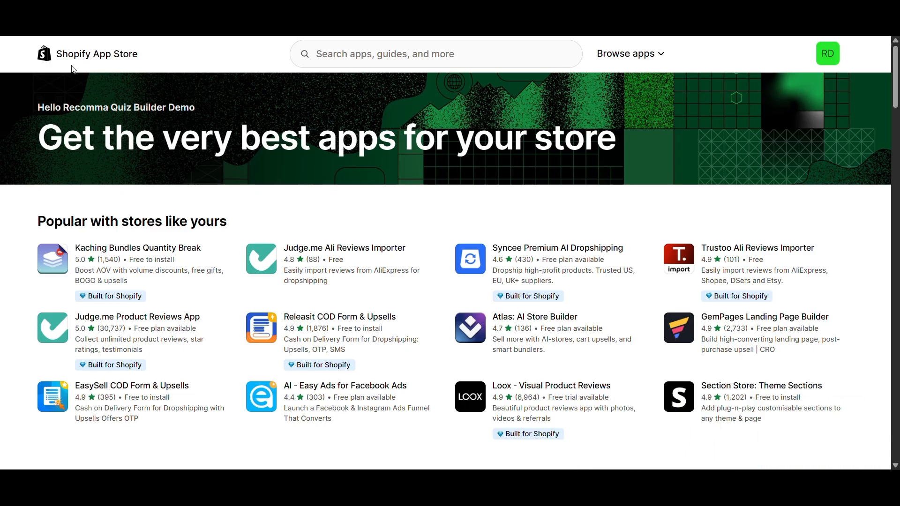
# Search the App Store for 'recomma' and open the Recomma: Product Quiz Builder listing
pyautogui.click(339, 49)
pyautogui.write('r')
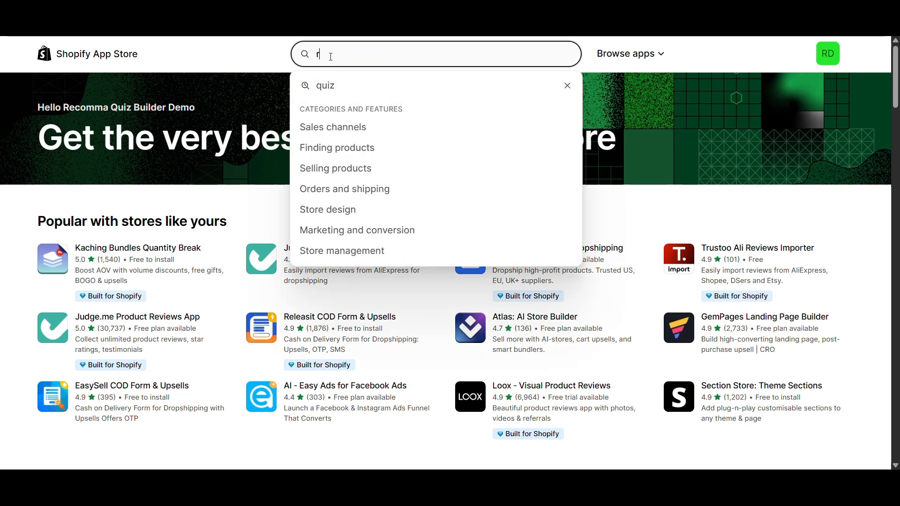
pyautogui.write('ecomma')
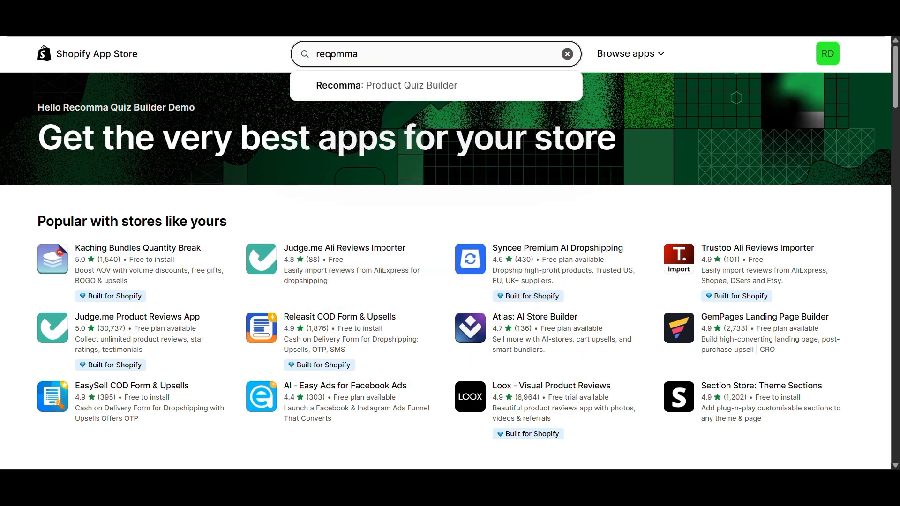
pyautogui.press('Return')
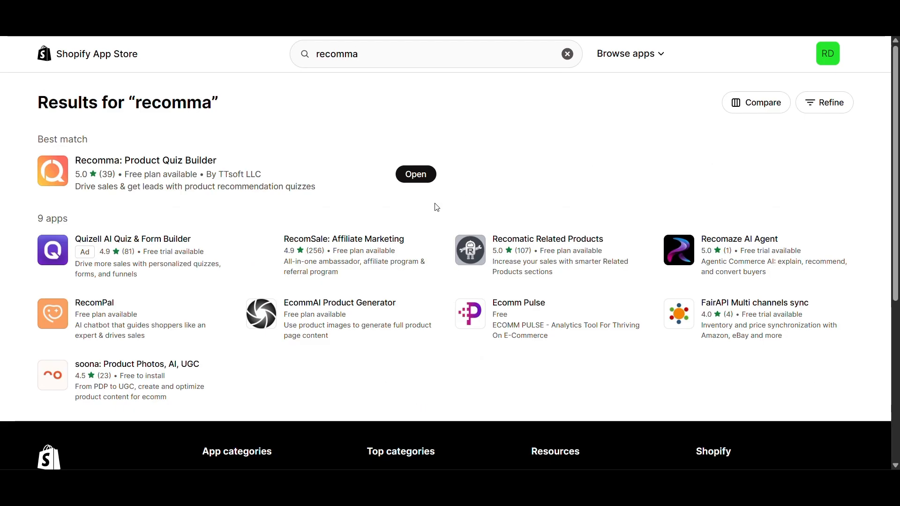
pyautogui.click(250, 191)
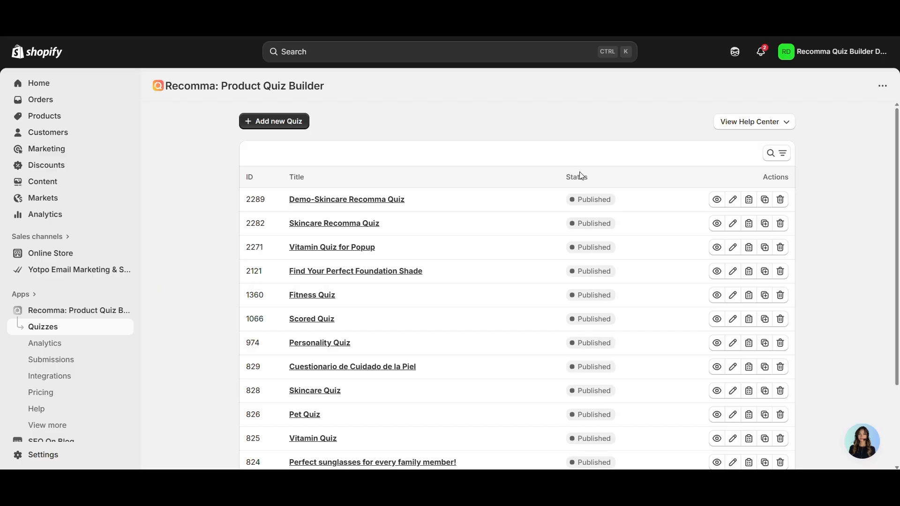
# Scroll the Quizzes list and open 'Demo-Skincare Recomma Quiz' in the editor
pyautogui.scroll(-1, 579, 269)
pyautogui.scroll(1, 578, 269)
pyautogui.scroll(-1, 579, 270)
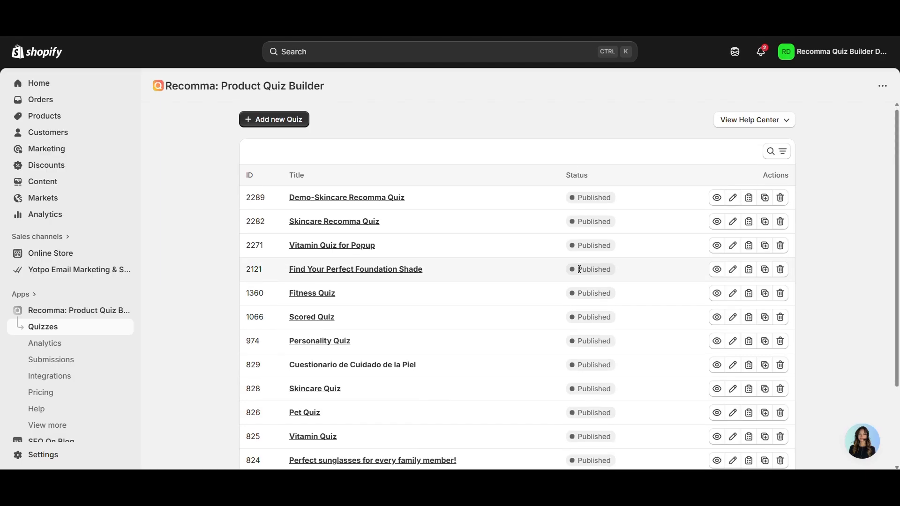
pyautogui.scroll(-3, 468, 342)
pyautogui.scroll(3, 470, 341)
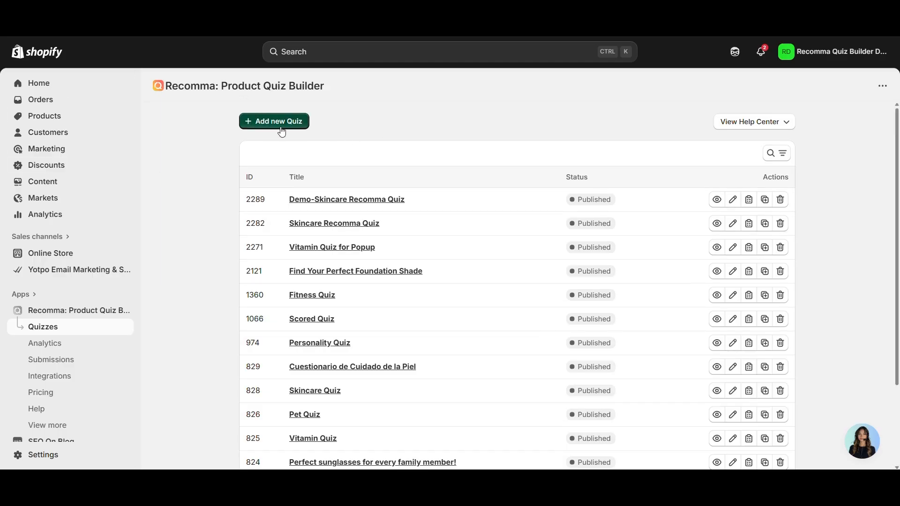
pyautogui.click(332, 200)
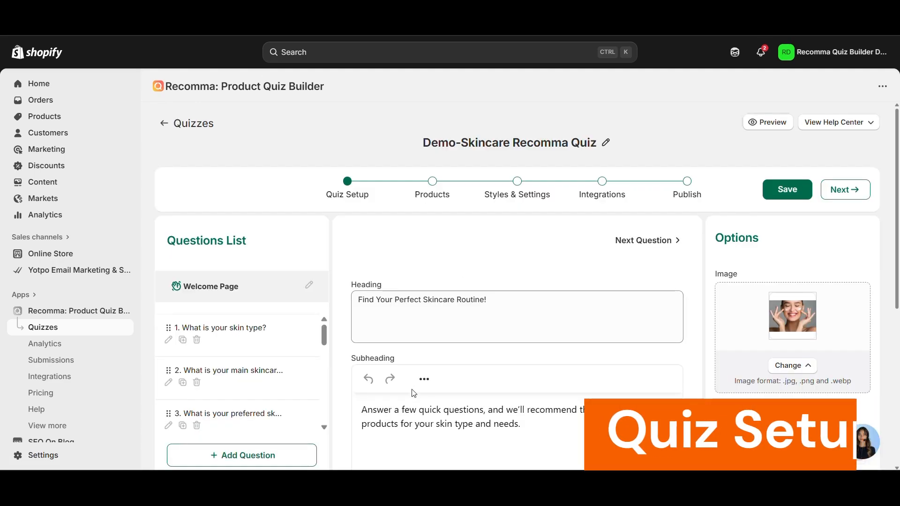
# Review the welcome page heading and subheading text in the Quiz Setup editor
pyautogui.tripleClick(415, 303)
pyautogui.click(407, 321)
pyautogui.scroll(-1, 422, 351)
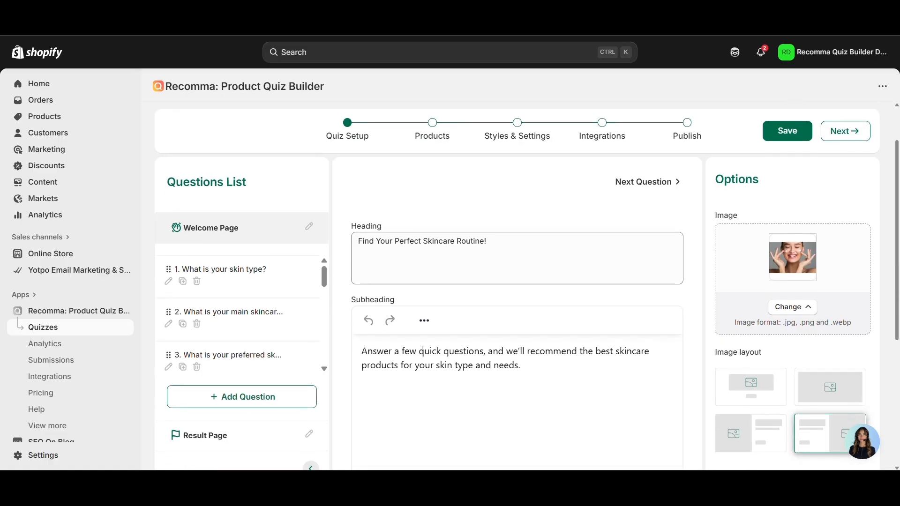
pyautogui.tripleClick(422, 351)
pyautogui.click(423, 194)
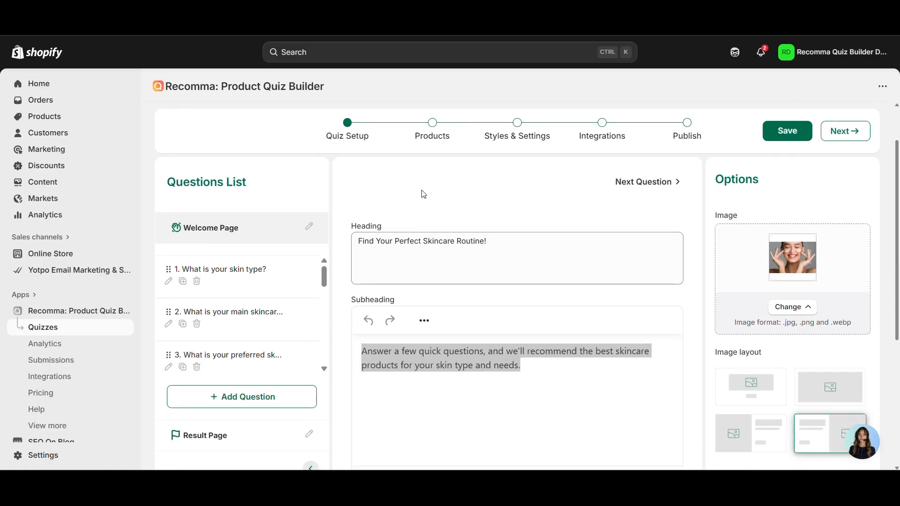
pyautogui.scroll(-5, 228, 276)
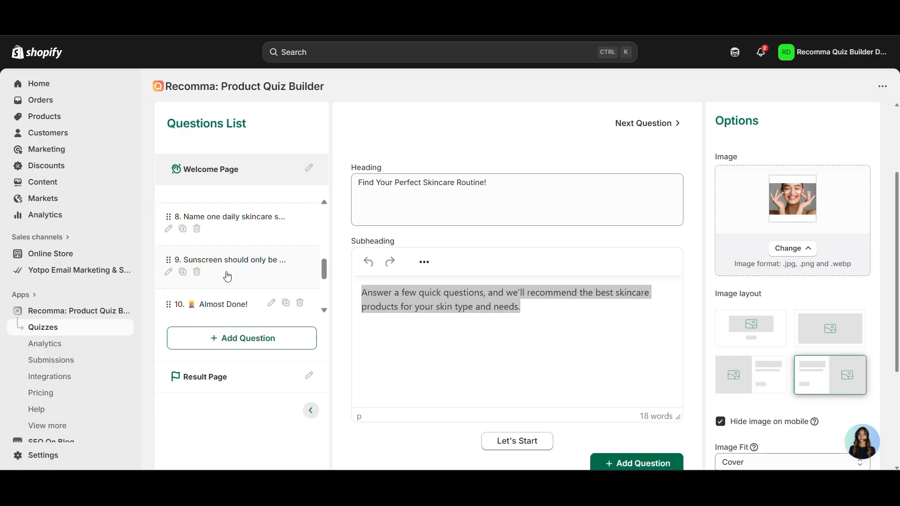
pyautogui.scroll(-3, 228, 277)
pyautogui.scroll(10, 235, 304)
# Add a new question and view the available question types
pyautogui.click(243, 342)
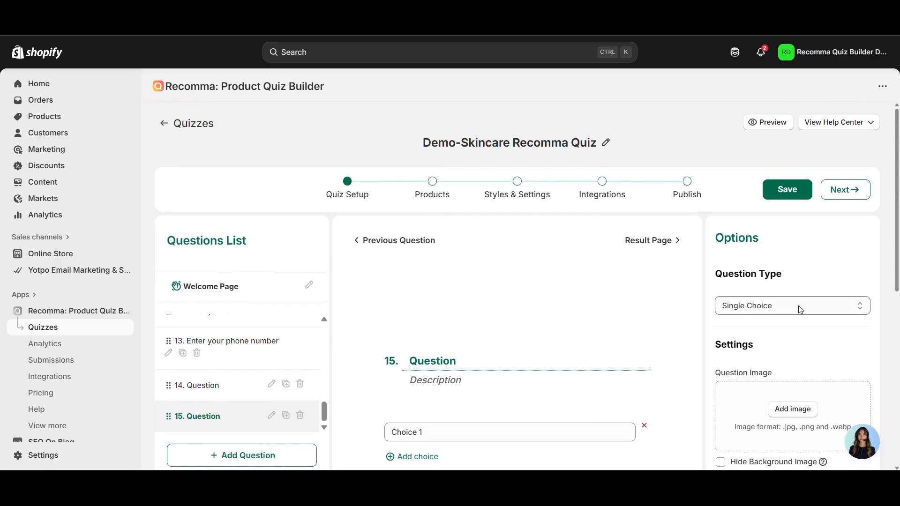
pyautogui.click(797, 311)
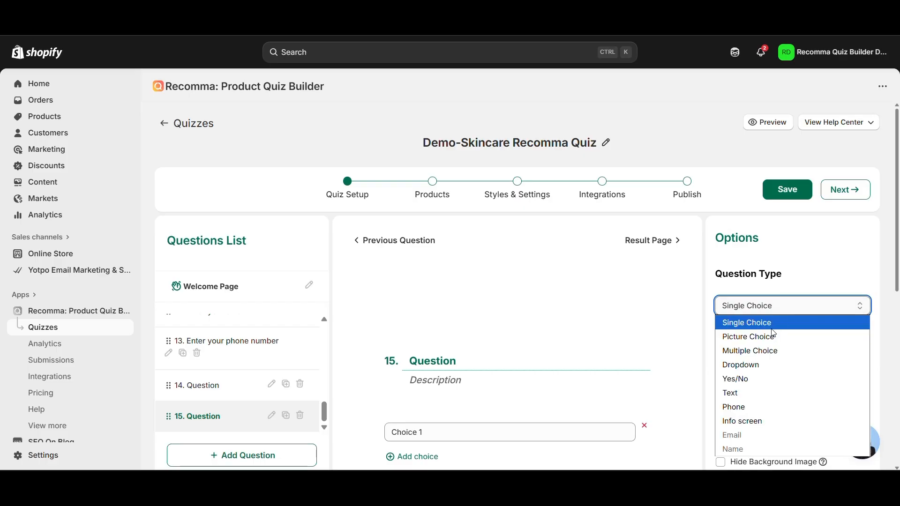
pyautogui.scroll(10, 221, 342)
# Look through questions 1, 2 and 9 in the Questions List
pyautogui.click(227, 334)
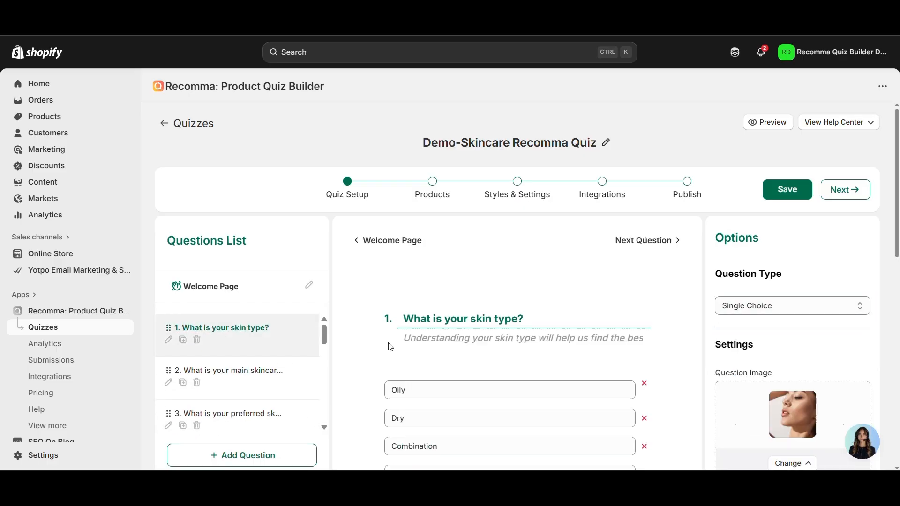
pyautogui.click(272, 384)
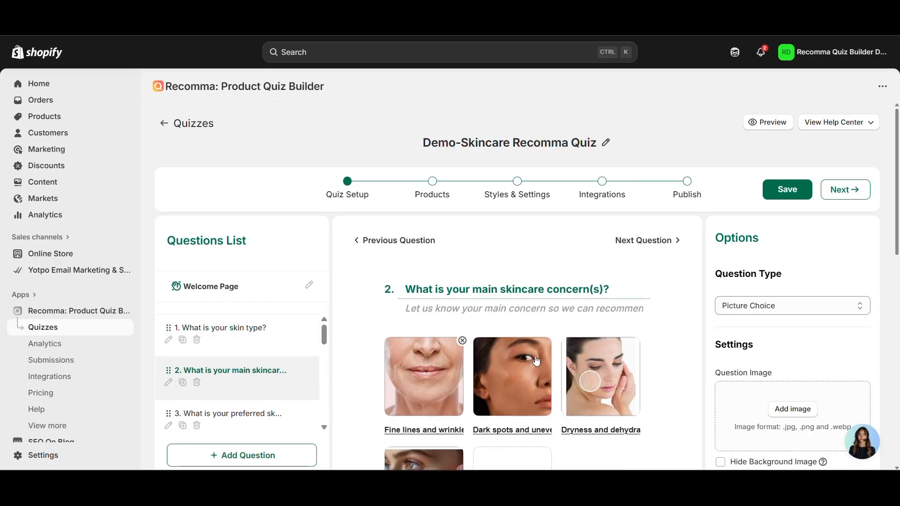
pyautogui.scroll(-4, 462, 342)
pyautogui.scroll(3, 473, 280)
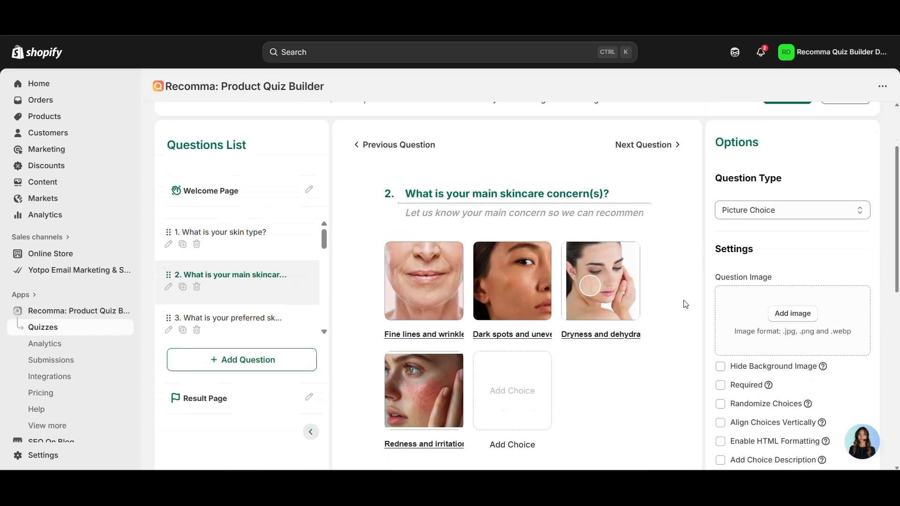
pyautogui.scroll(-3, 745, 289)
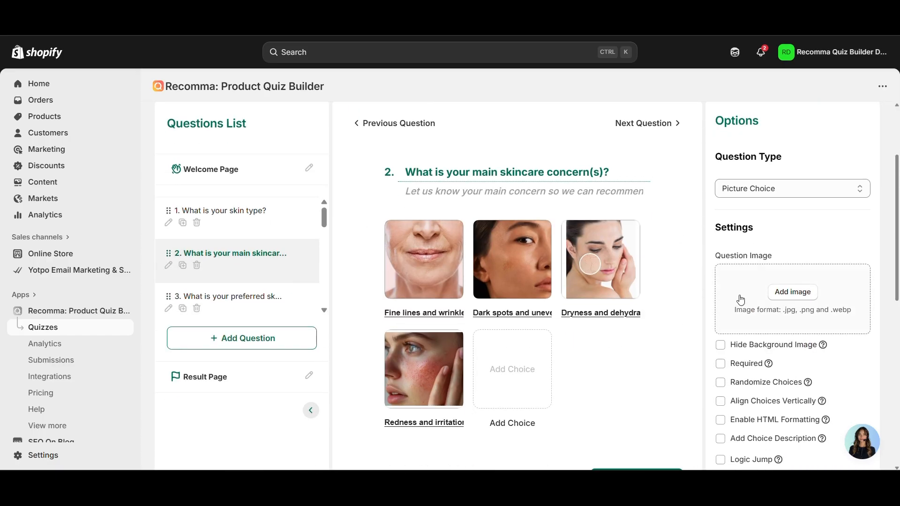
pyautogui.scroll(-7, 755, 186)
pyautogui.scroll(12, 808, 298)
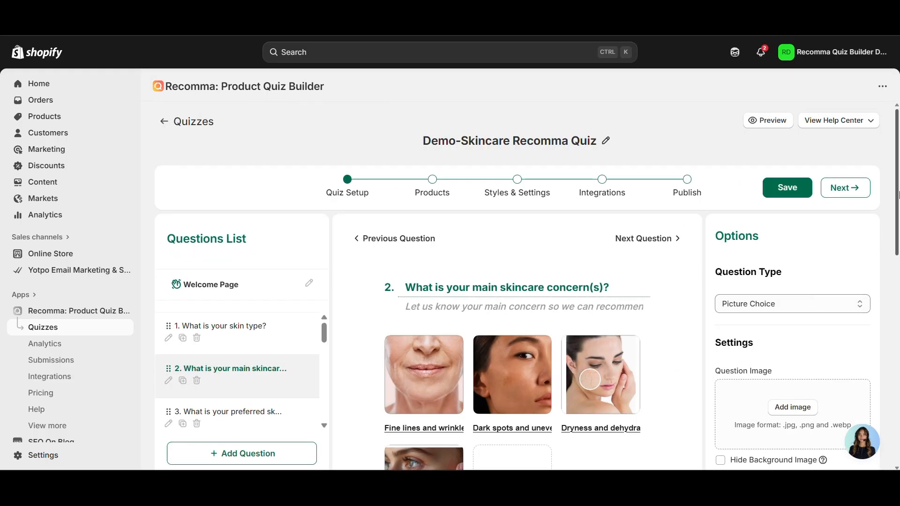
pyautogui.moveTo(896, 200); pyautogui.dragTo(897, 166)
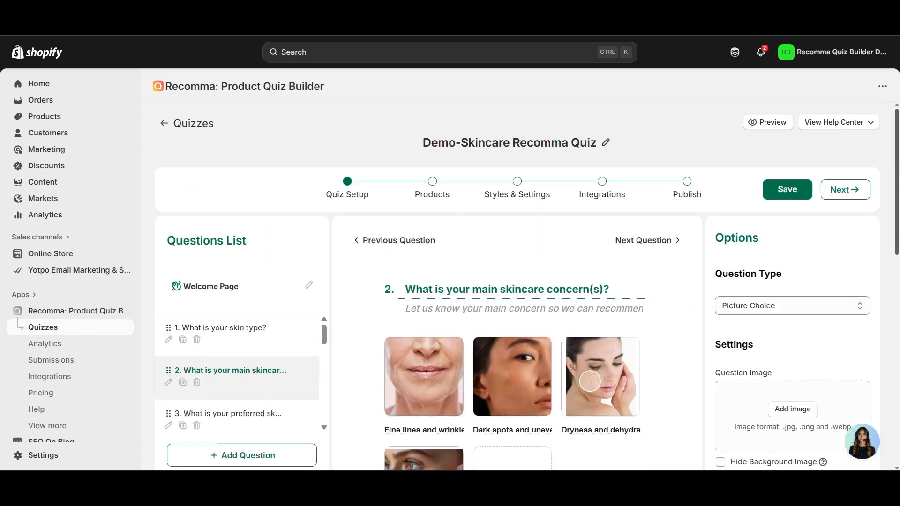
pyautogui.scroll(-10, 237, 325)
pyautogui.click(237, 325)
# Compare the name, email and phone questions 11–13, ending on question 12
pyautogui.scroll(-2, 370, 352)
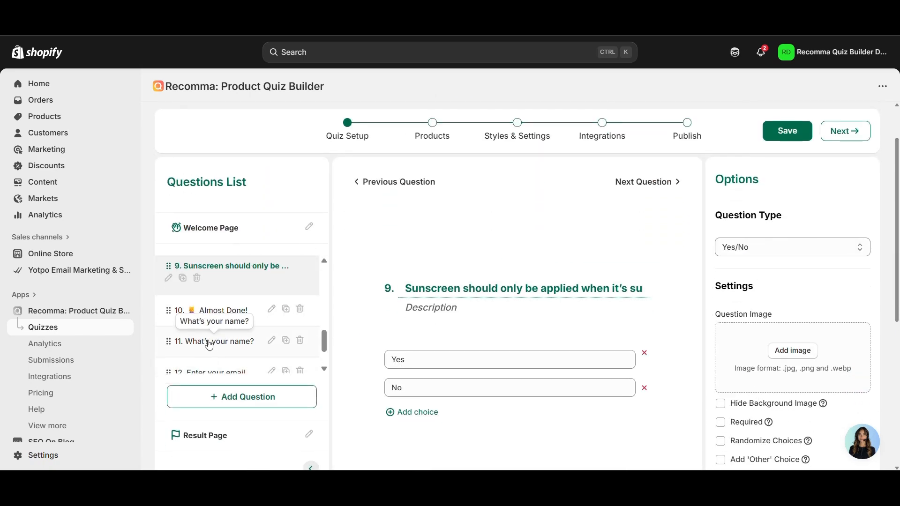
pyautogui.scroll(-2, 221, 328)
pyautogui.click(234, 290)
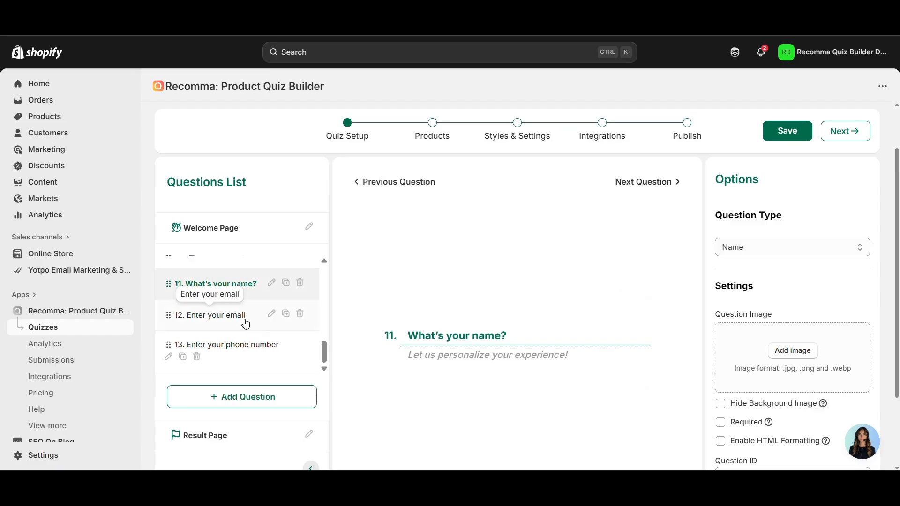
pyautogui.click(211, 323)
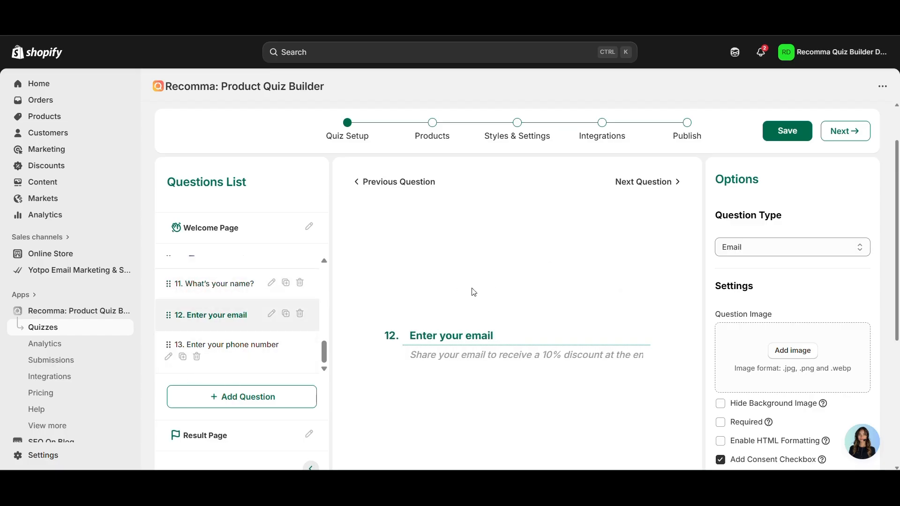
pyautogui.click(260, 357)
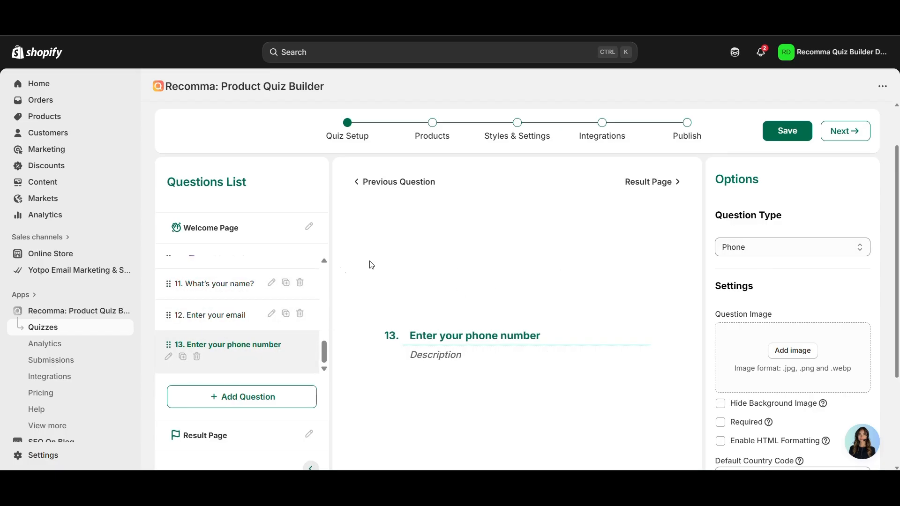
pyautogui.scroll(-3, 823, 277)
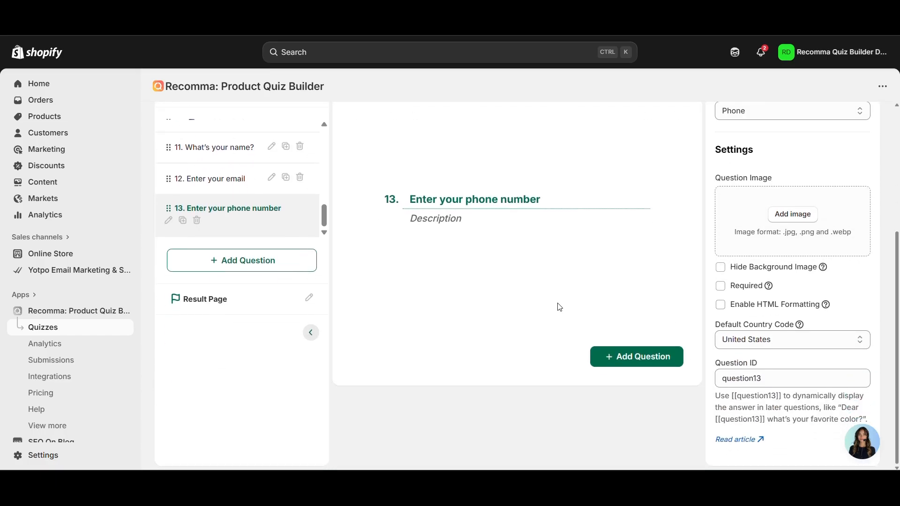
pyautogui.click(235, 148)
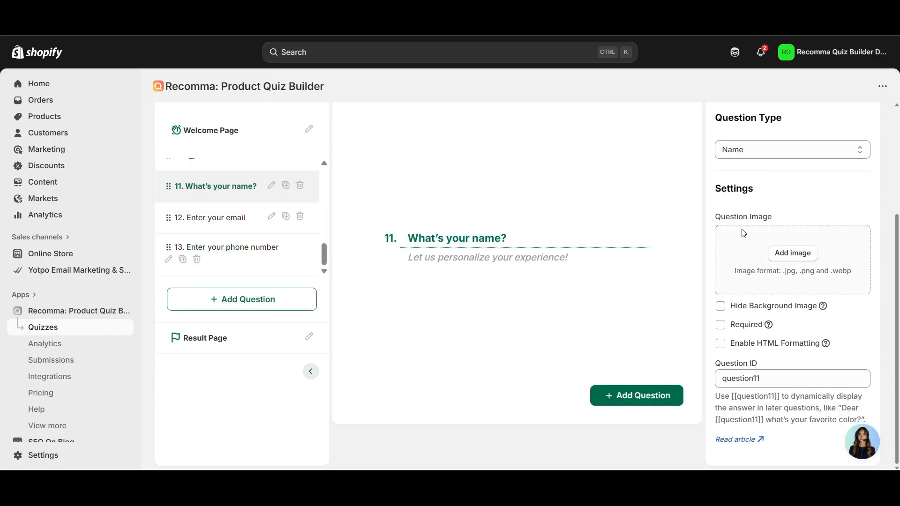
pyautogui.click(233, 216)
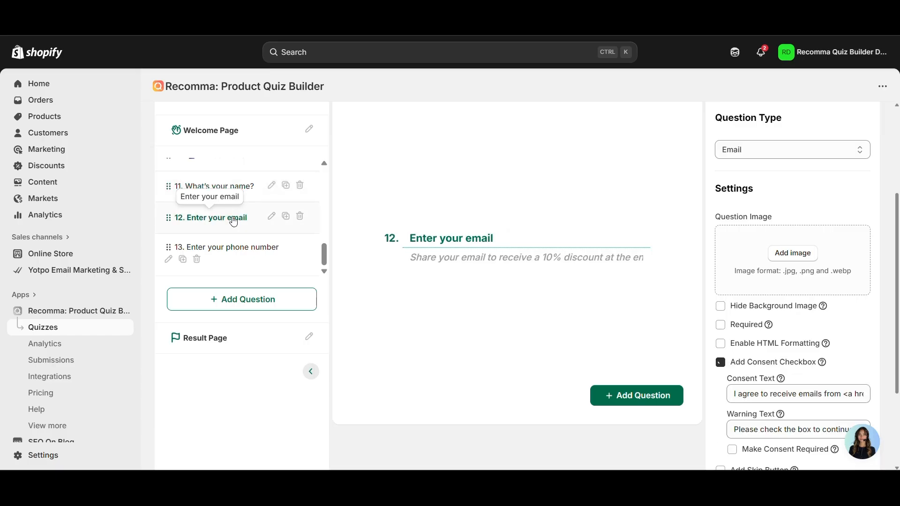
# Open the Result Page and inspect its heading and the %%user_name%% subheading placeholder
pyautogui.click(229, 351)
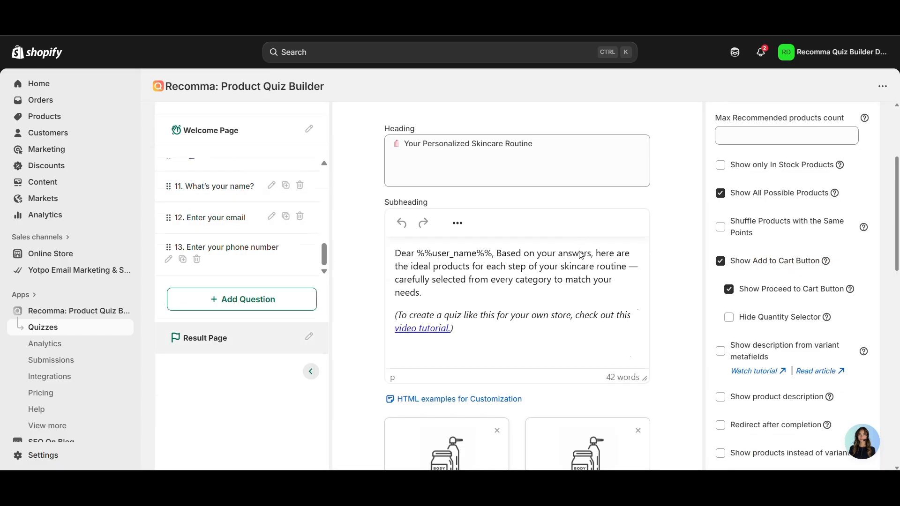
pyautogui.click(465, 299)
pyautogui.tripleClick(450, 305)
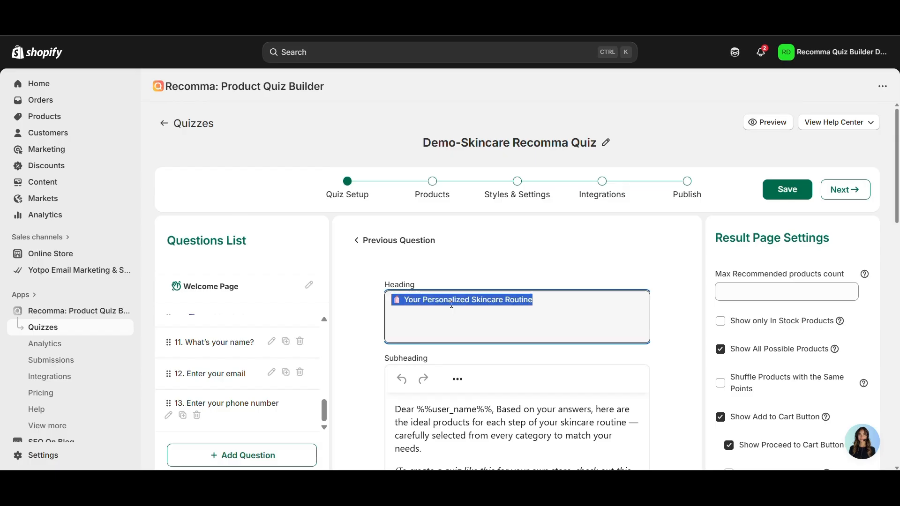
pyautogui.doubleClick(499, 423)
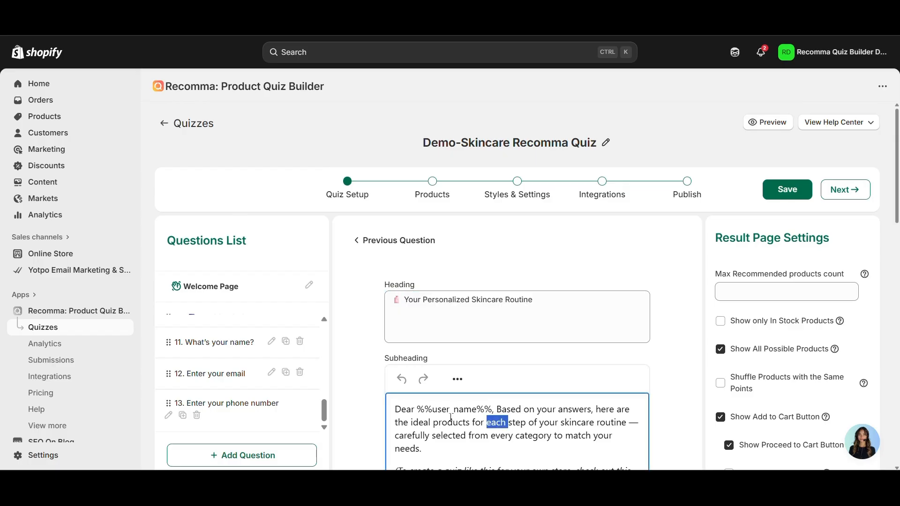
pyautogui.click(432, 410)
pyautogui.moveTo(418, 409); pyautogui.dragTo(492, 409)
pyautogui.click(492, 409)
# Scroll through the result page's four product steps and recommendation settings
pyautogui.scroll(-2, 431, 253)
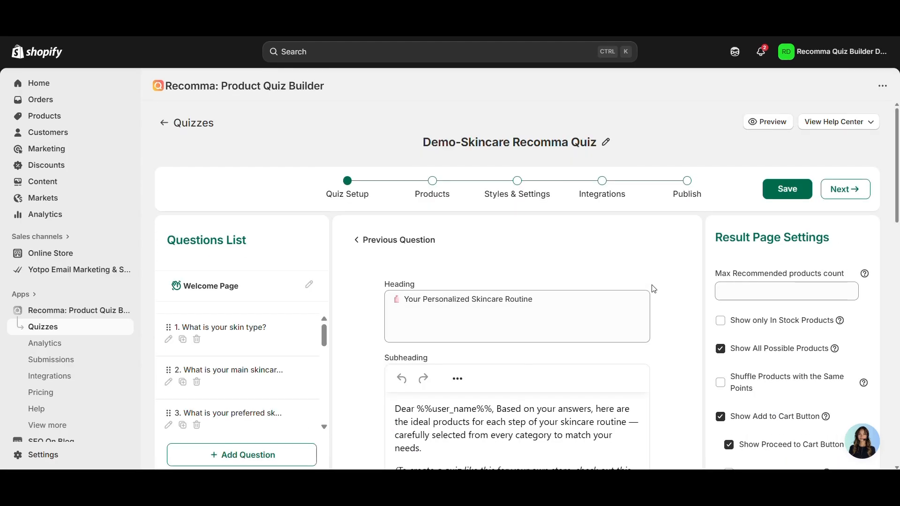
pyautogui.scroll(-2, 651, 287)
pyautogui.scroll(-3, 650, 288)
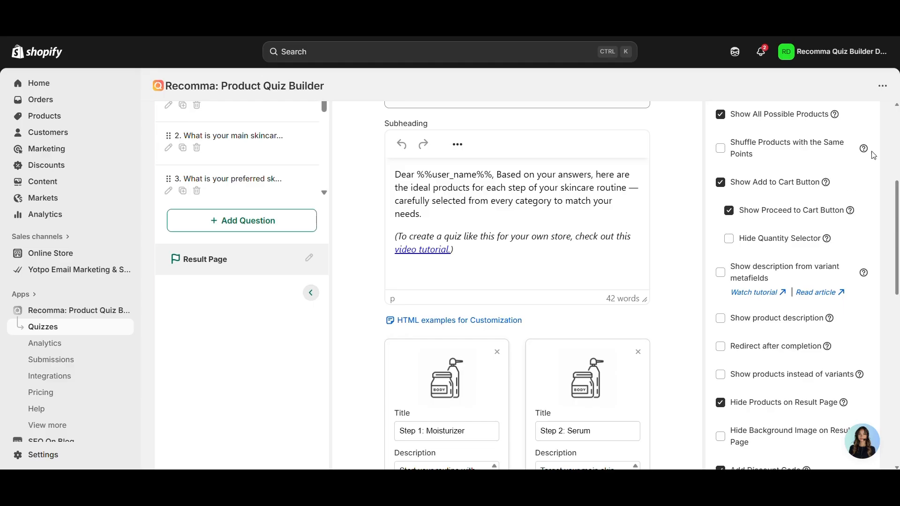
pyautogui.scroll(4, 749, 234)
pyautogui.scroll(-2, 743, 234)
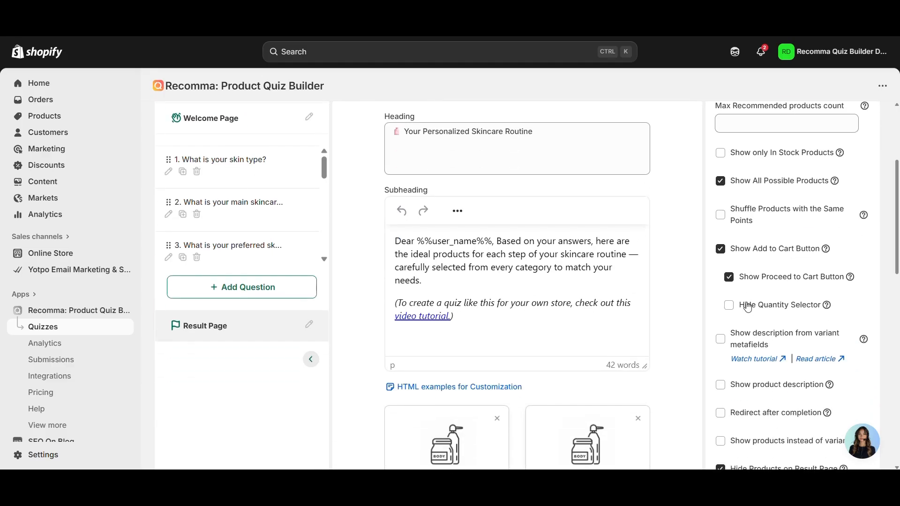
pyautogui.scroll(3, 746, 304)
pyautogui.scroll(-3, 459, 265)
pyautogui.click(459, 265)
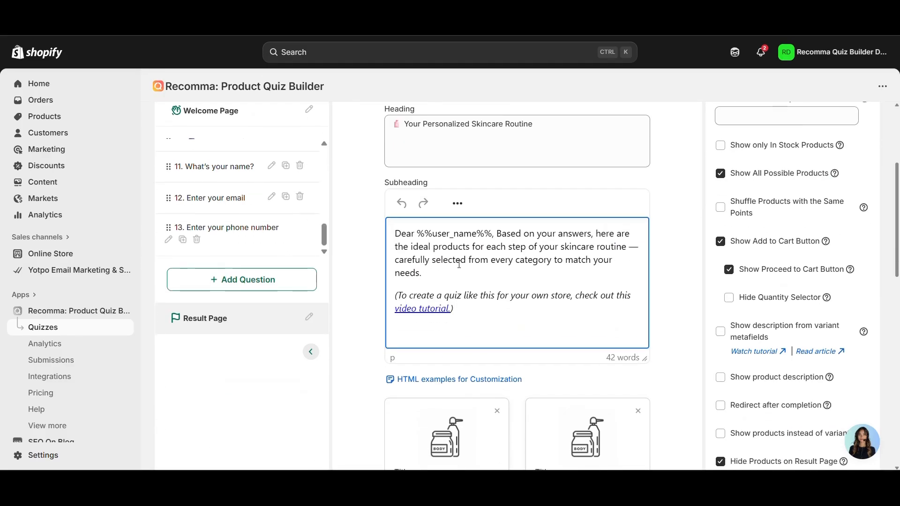
pyautogui.scroll(-9, 459, 264)
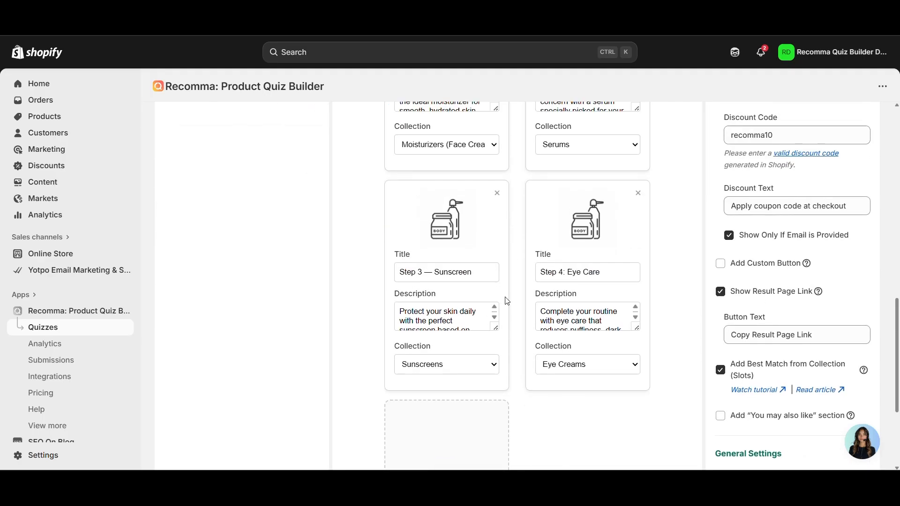
pyautogui.scroll(5, 507, 301)
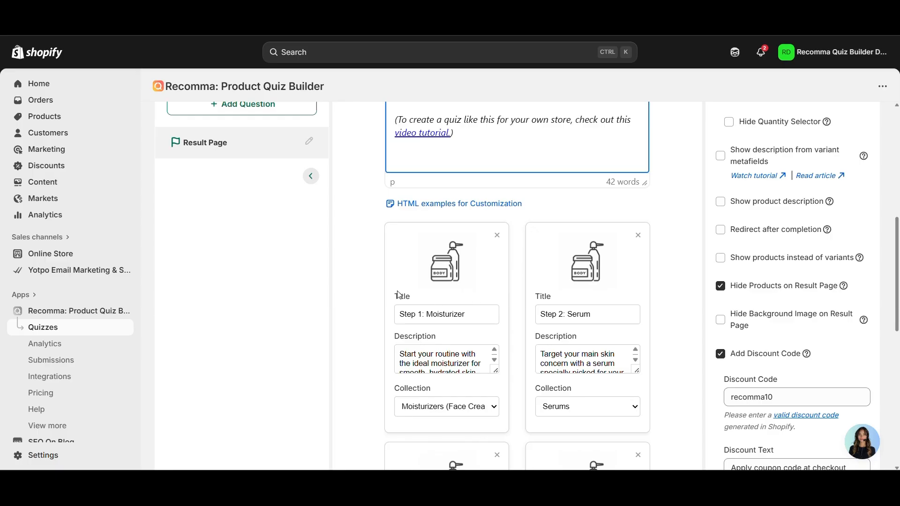
pyautogui.scroll(8, 399, 294)
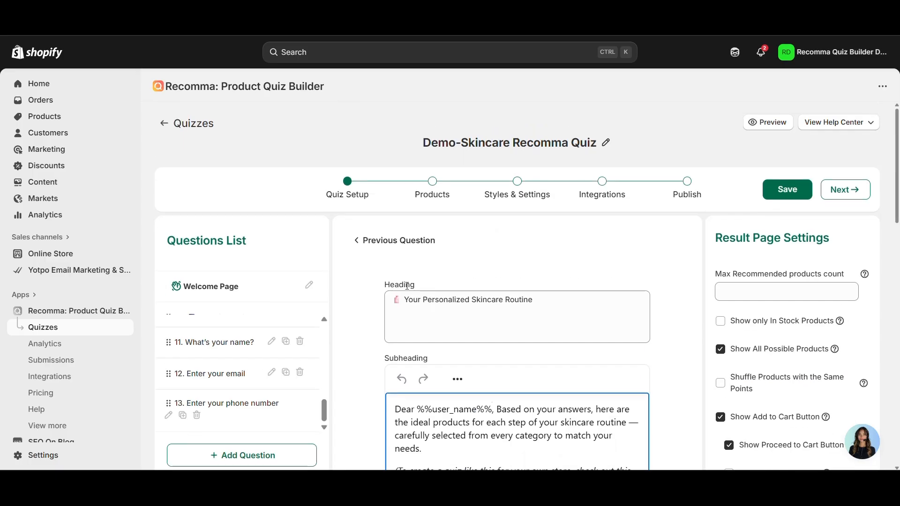
# Go to the Products step and scroll through the products linked to each answer
pyautogui.click(432, 194)
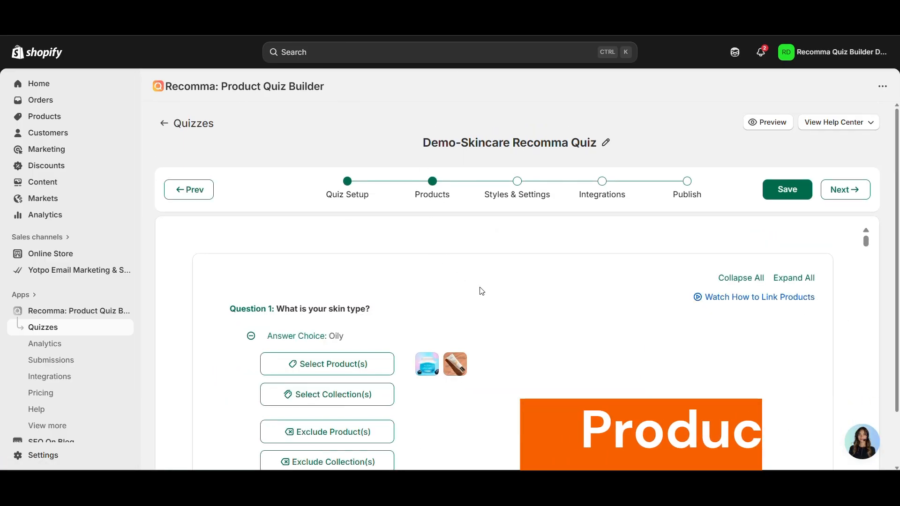
pyautogui.scroll(-4, 412, 304)
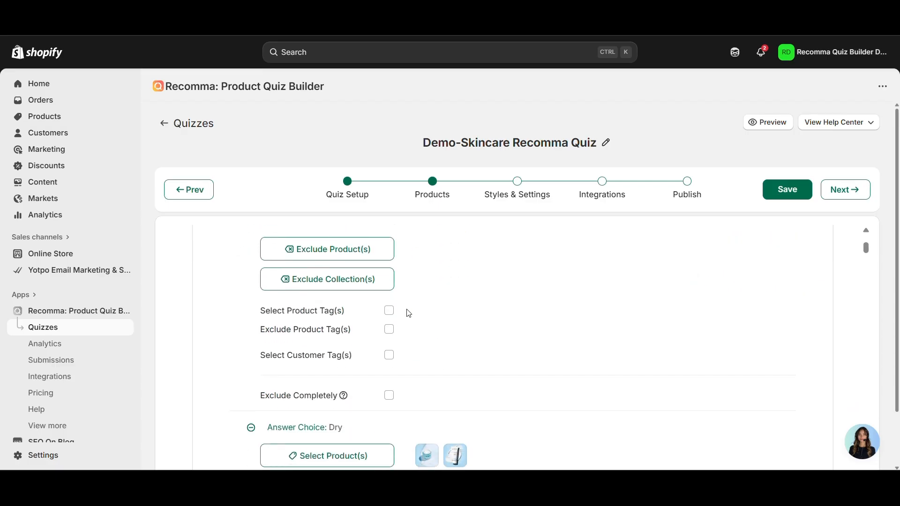
pyautogui.scroll(-12, 408, 313)
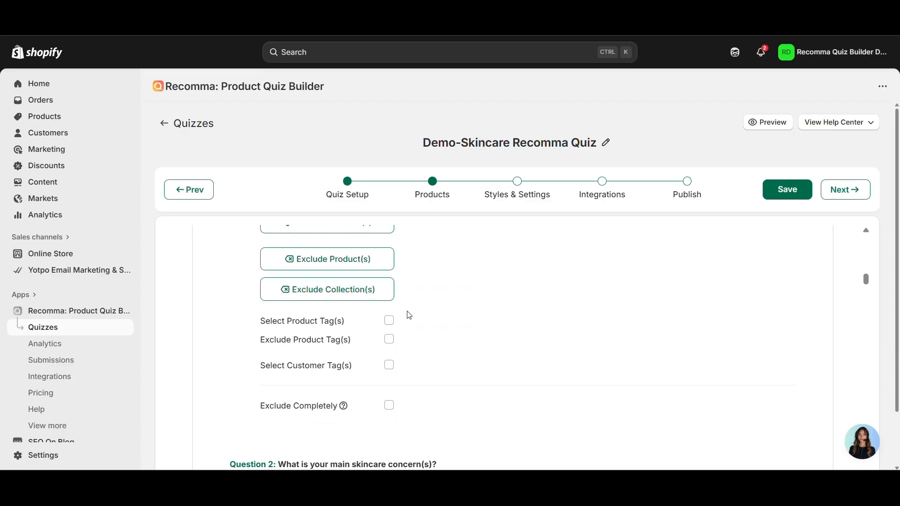
pyautogui.scroll(-2, 409, 315)
pyautogui.scroll(-10, 410, 319)
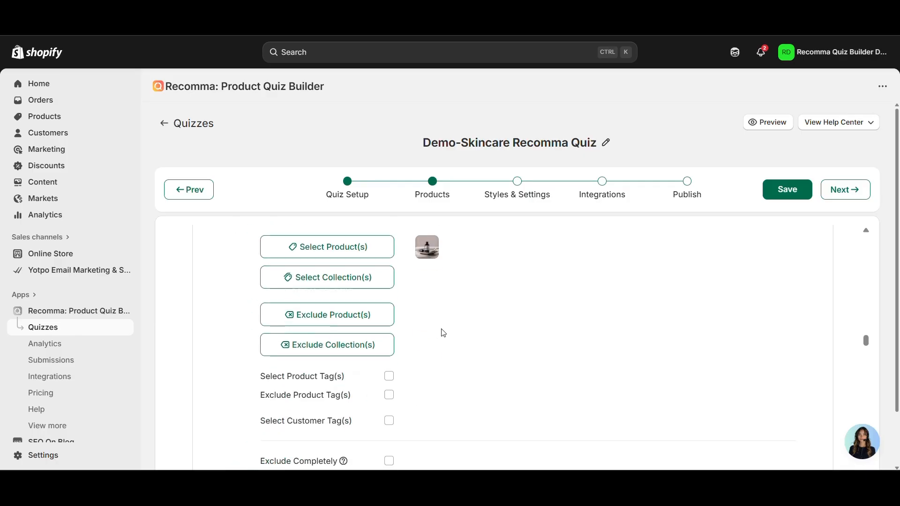
pyautogui.scroll(-3, 443, 333)
pyautogui.scroll(-10, 444, 334)
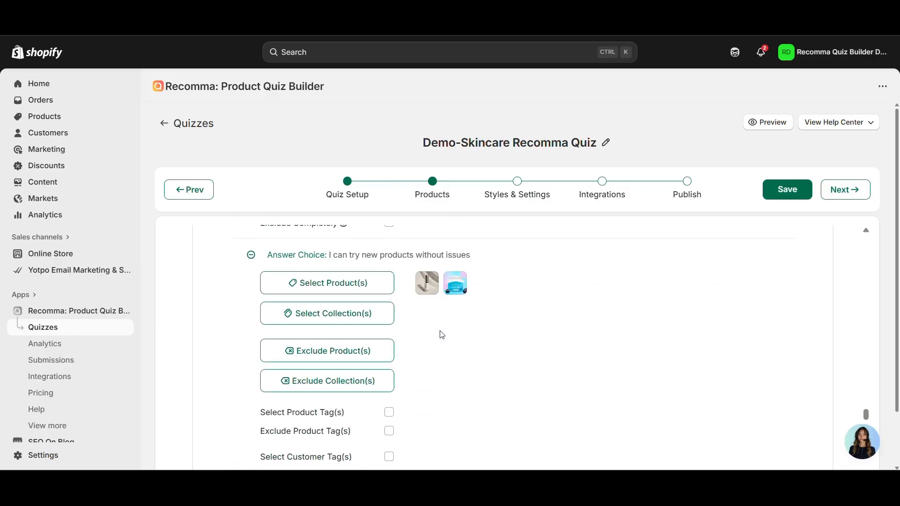
pyautogui.scroll(-2, 413, 328)
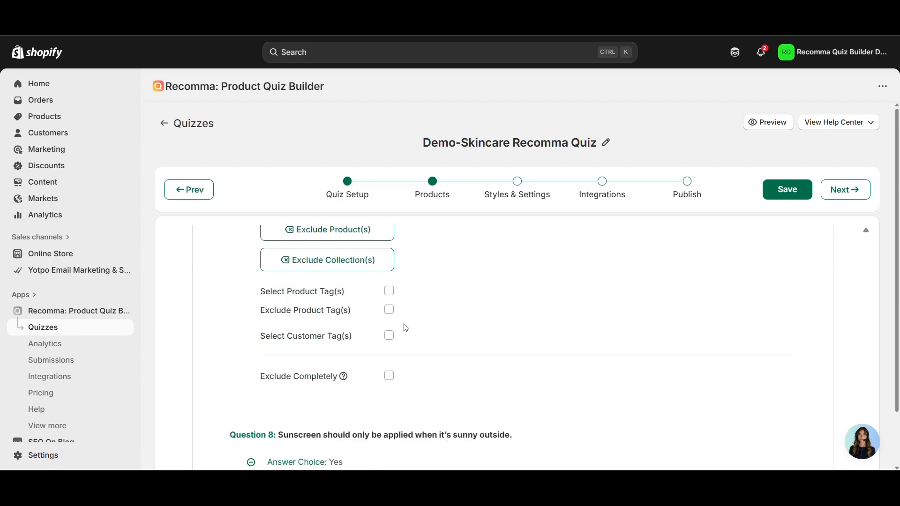
pyautogui.scroll(3, 359, 251)
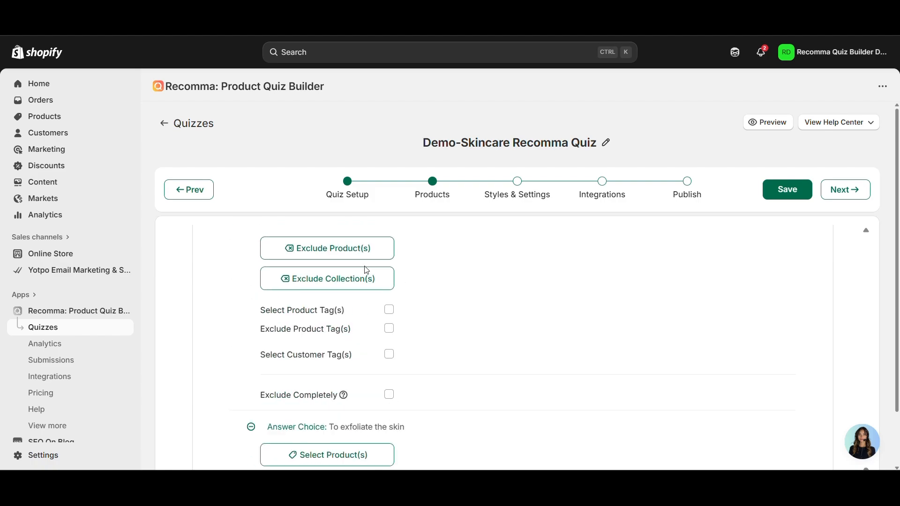
# Open an answer's Exclude Product(s) picker and close it without choosing anything
pyautogui.click(366, 248)
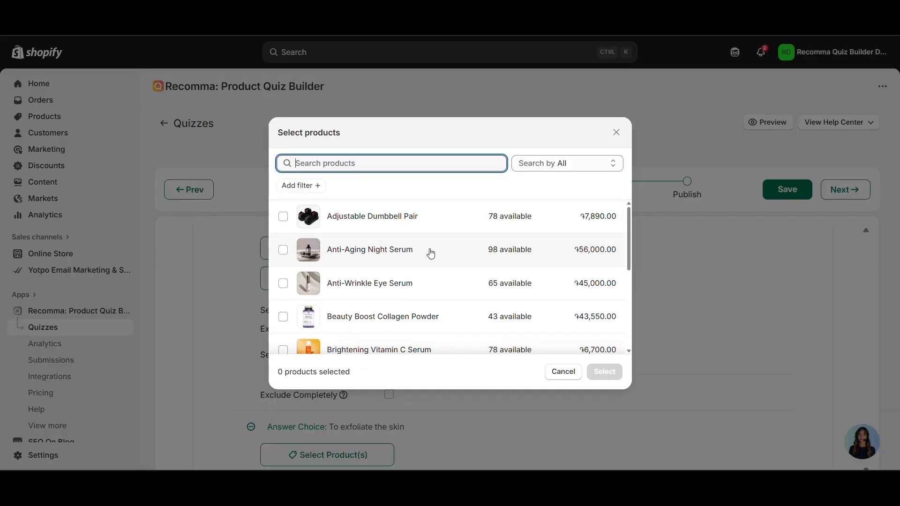
pyautogui.click(615, 133)
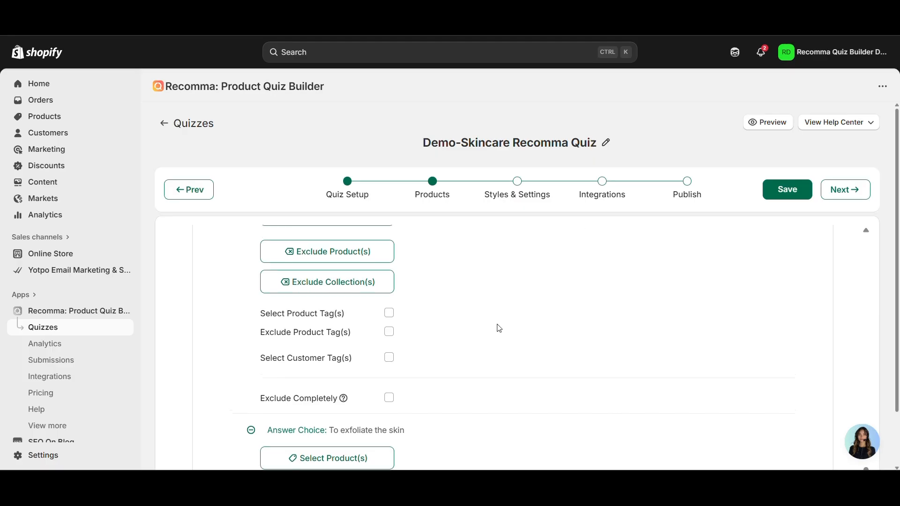
pyautogui.scroll(-10, 499, 328)
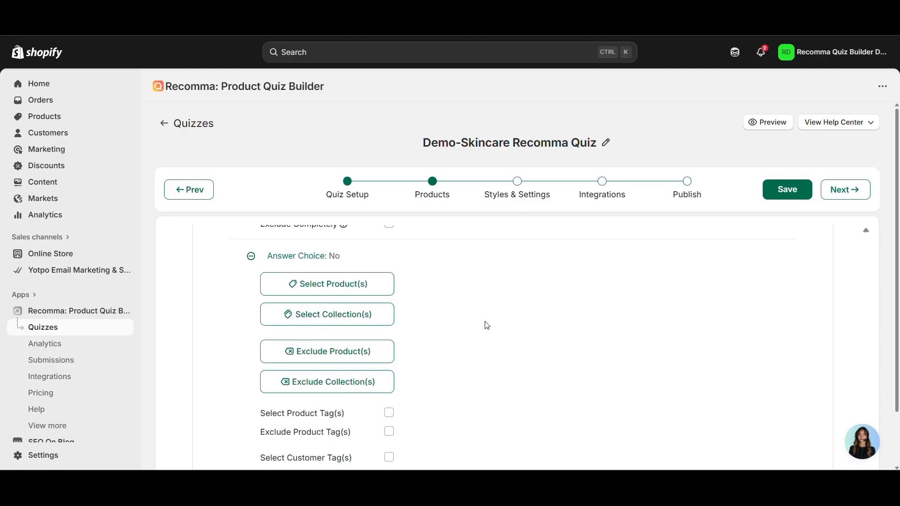
pyautogui.scroll(5, 487, 325)
pyautogui.scroll(-7, 487, 325)
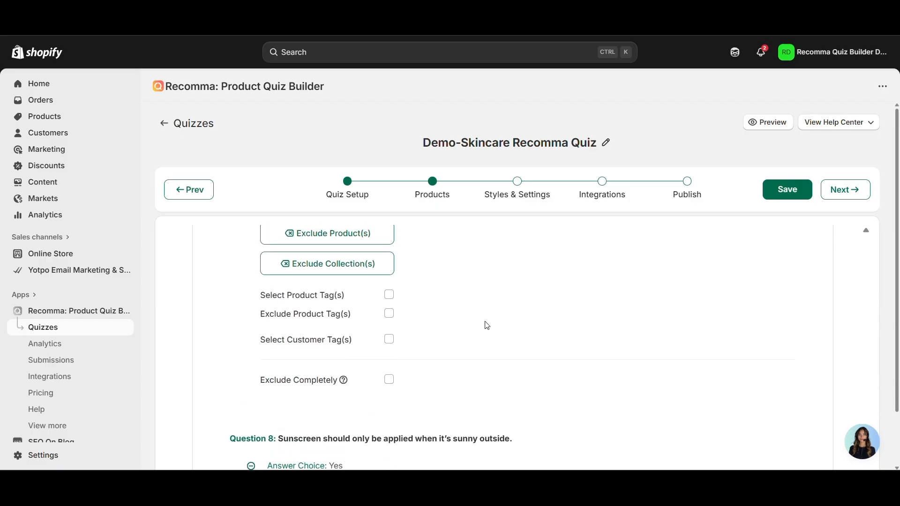
pyautogui.scroll(5, 487, 325)
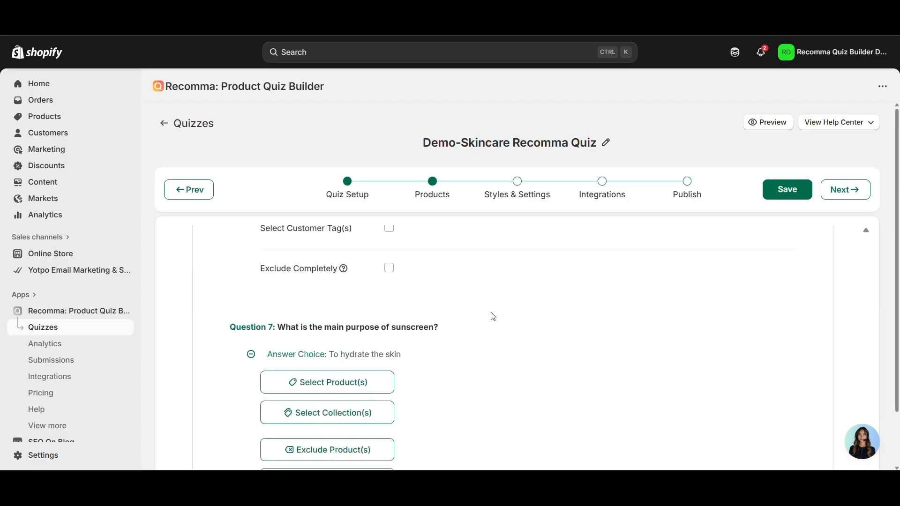
pyautogui.scroll(8, 482, 324)
pyautogui.scroll(10, 477, 323)
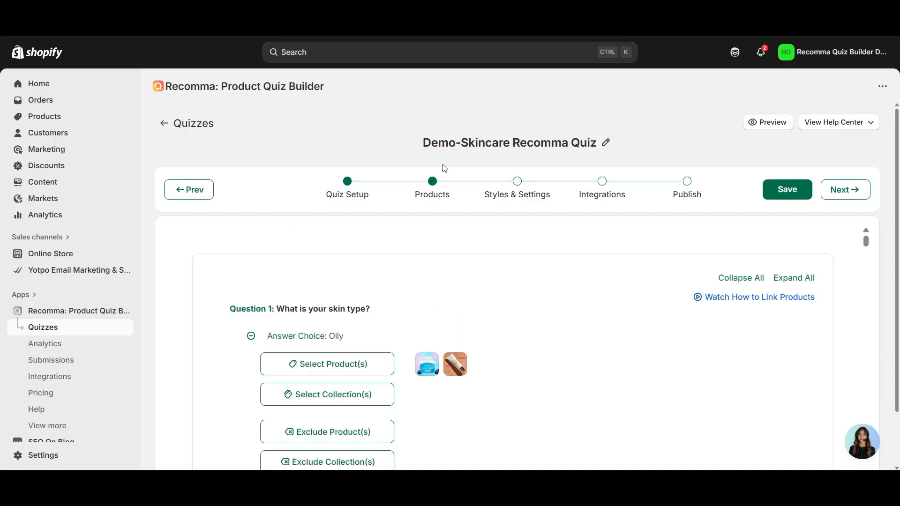
# Review the Styles & Settings step's quiz retake, progress bar and autonext settings
pyautogui.click(517, 181)
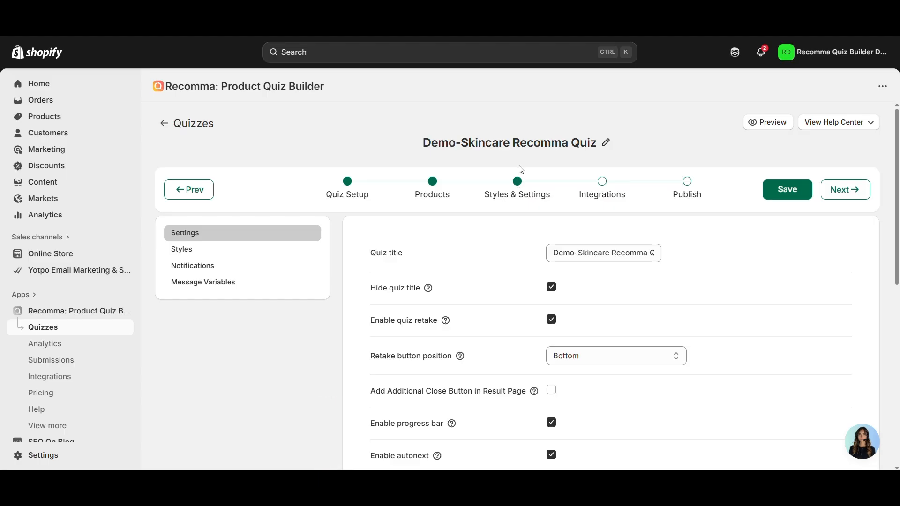
pyautogui.scroll(-7, 553, 311)
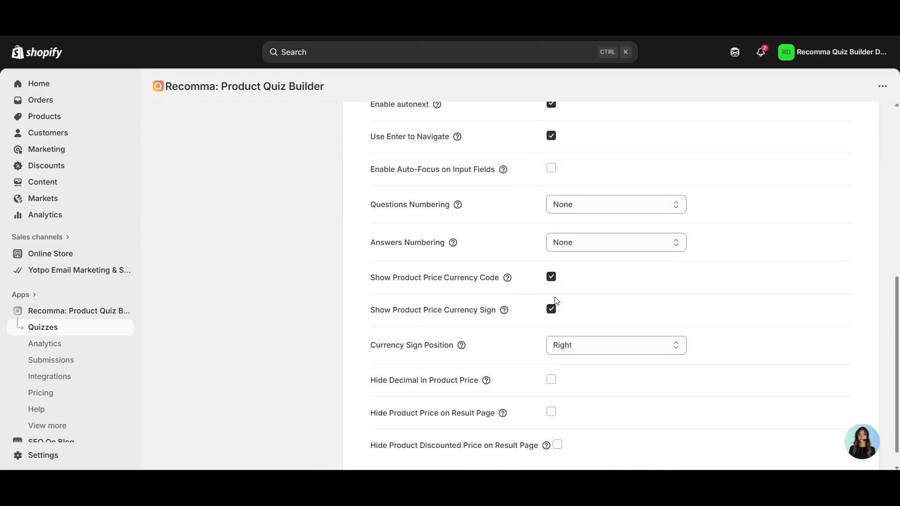
pyautogui.scroll(8, 543, 325)
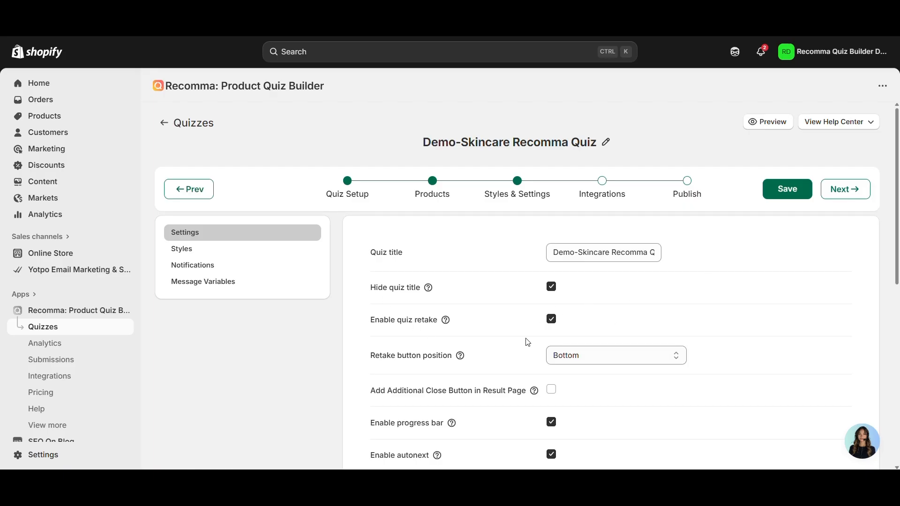
pyautogui.scroll(-5, 635, 274)
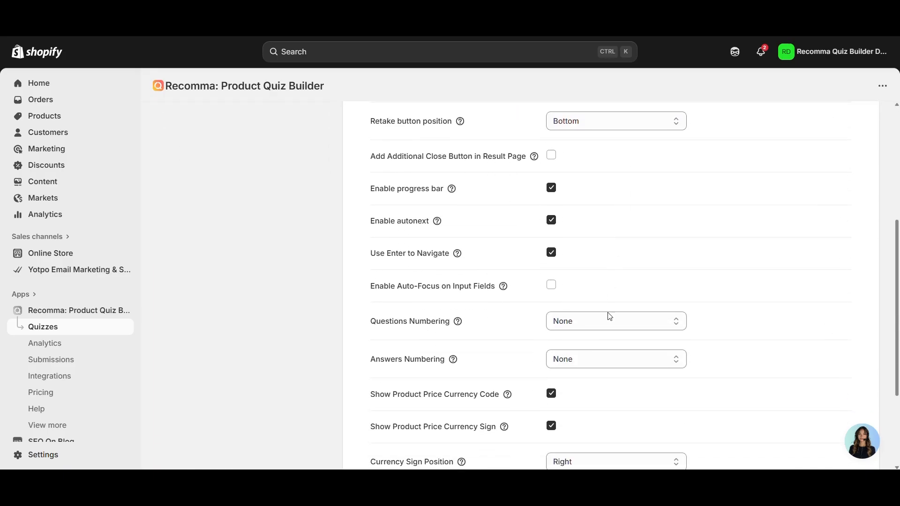
pyautogui.scroll(-3, 621, 235)
pyautogui.scroll(8, 603, 275)
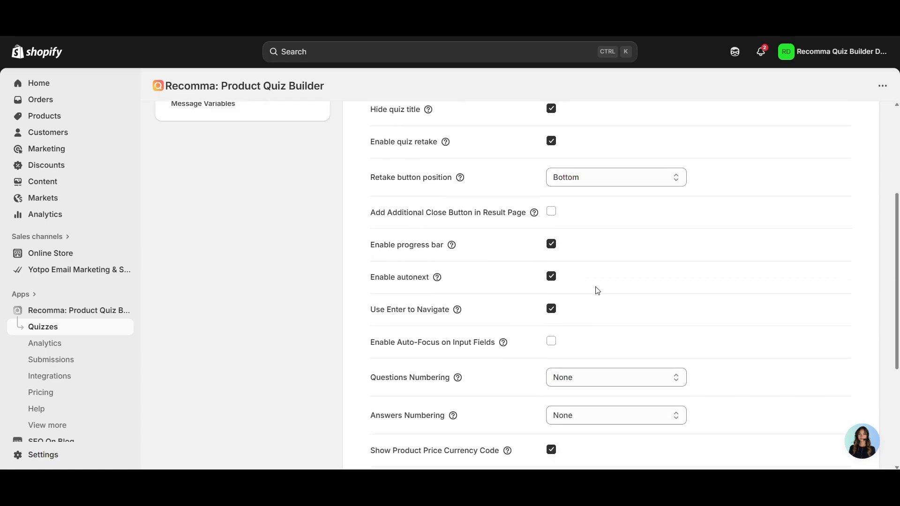
# Look through the quiz's style options
pyautogui.click(315, 248)
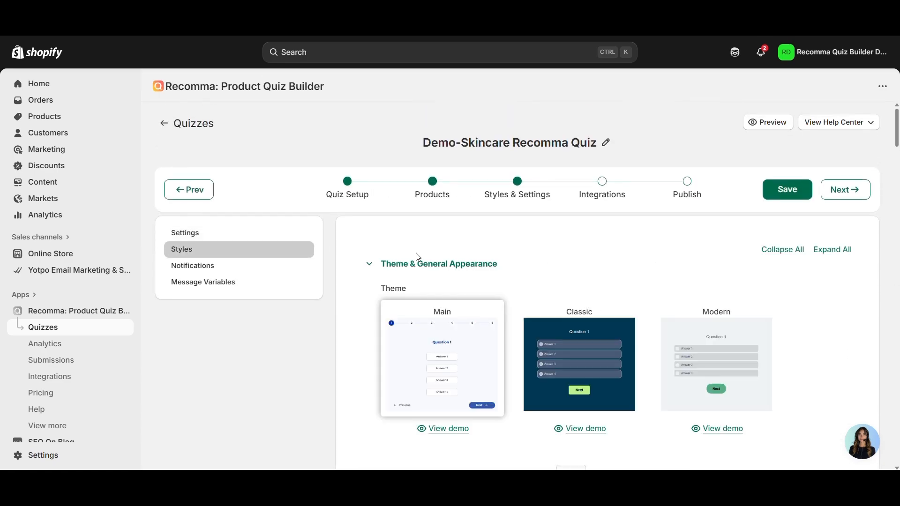
pyautogui.scroll(-6, 419, 257)
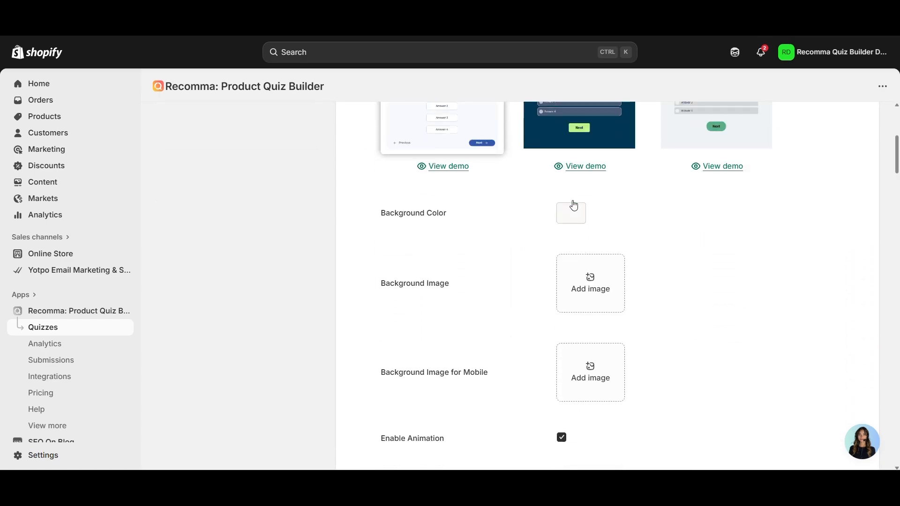
pyautogui.scroll(6, 573, 205)
pyautogui.scroll(-15, 550, 242)
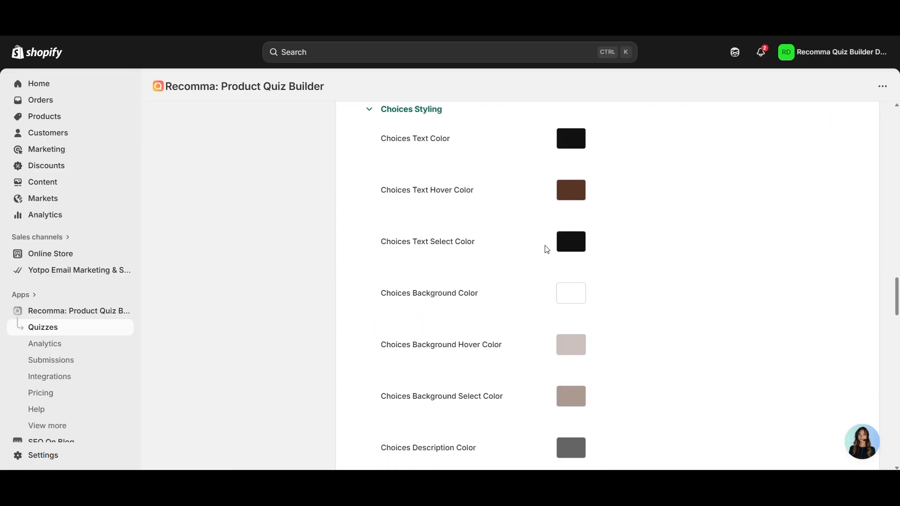
pyautogui.scroll(-20, 547, 249)
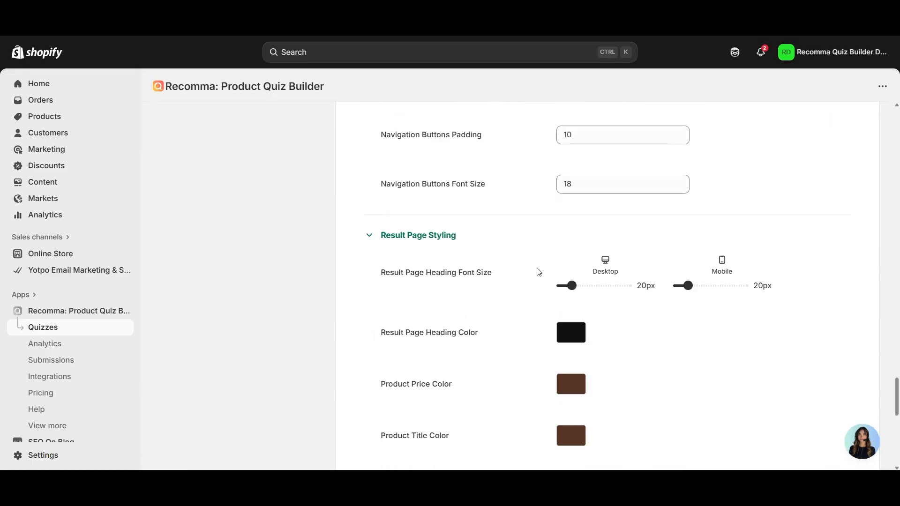
pyautogui.scroll(-8, 539, 271)
pyautogui.scroll(20, 541, 271)
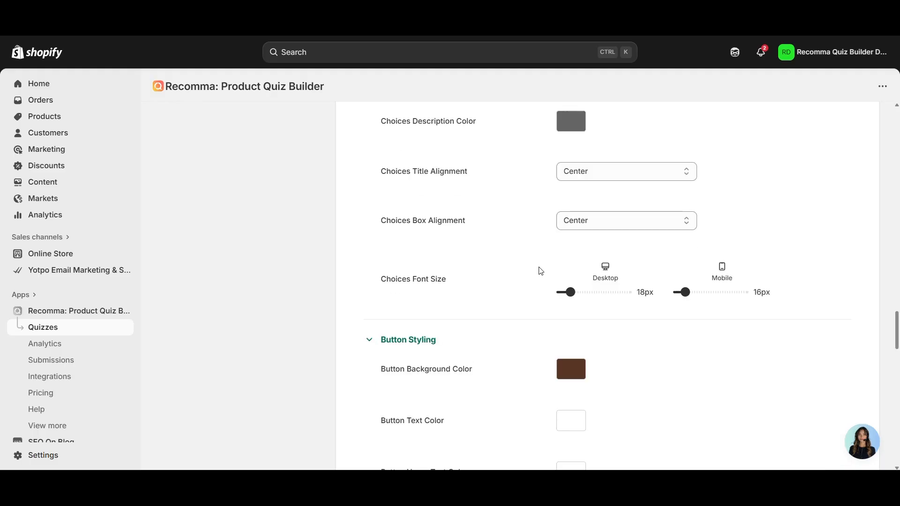
pyautogui.scroll(15, 541, 270)
# Check the message variables and admin email notification settings, then go to Integrations
pyautogui.click(202, 282)
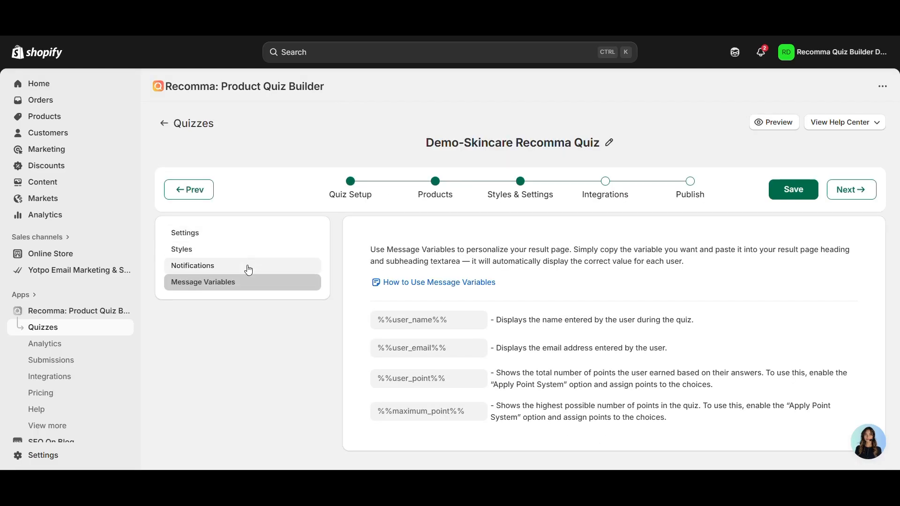
pyautogui.click(439, 315)
pyautogui.click(274, 260)
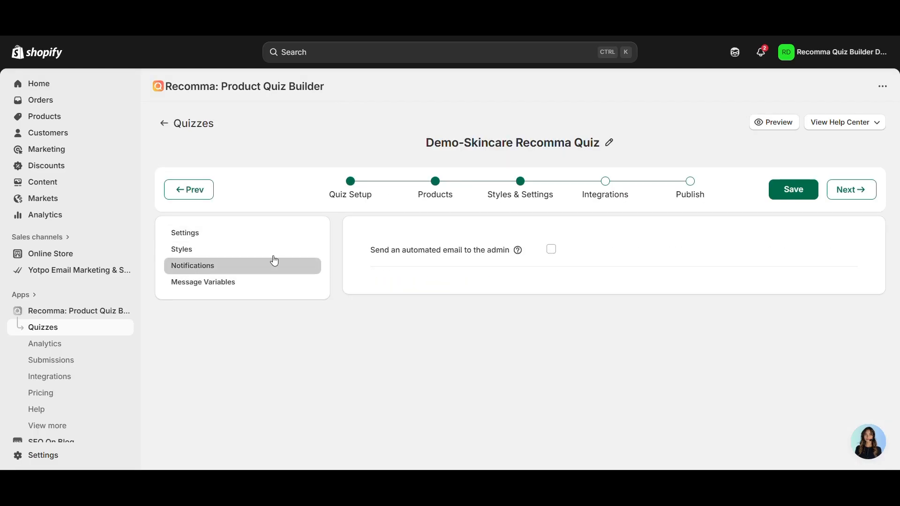
pyautogui.click(611, 191)
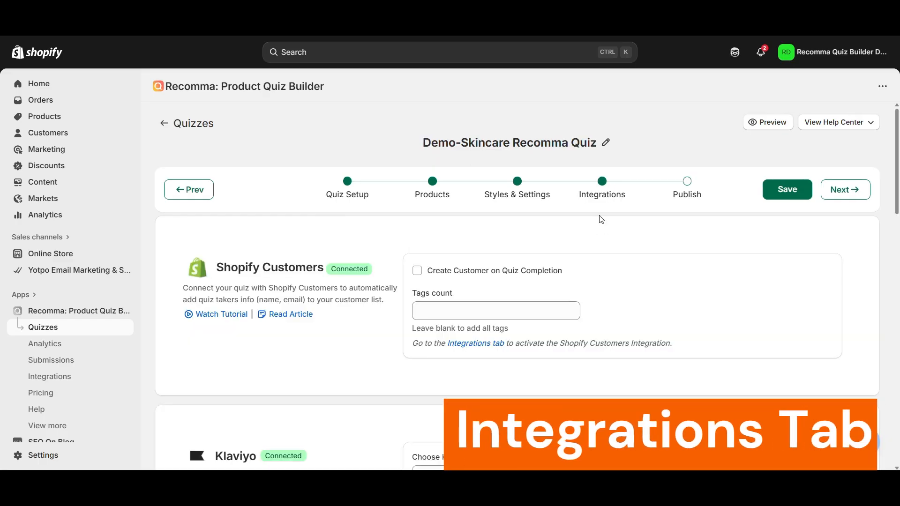
# Review the Shopify Customers, Klaviyo and Mailchimp integration cards and check the Klaviyo list
pyautogui.scroll(-5, 604, 260)
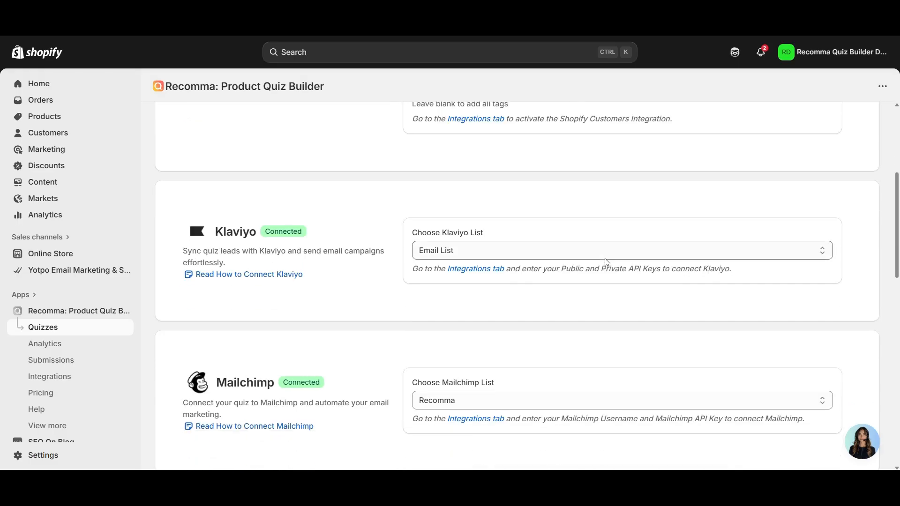
pyautogui.scroll(6, 606, 263)
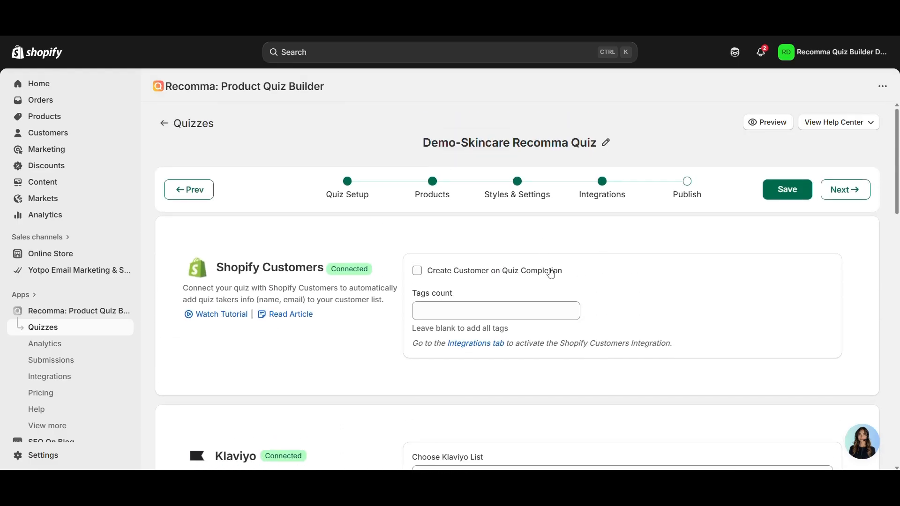
pyautogui.scroll(-3, 552, 273)
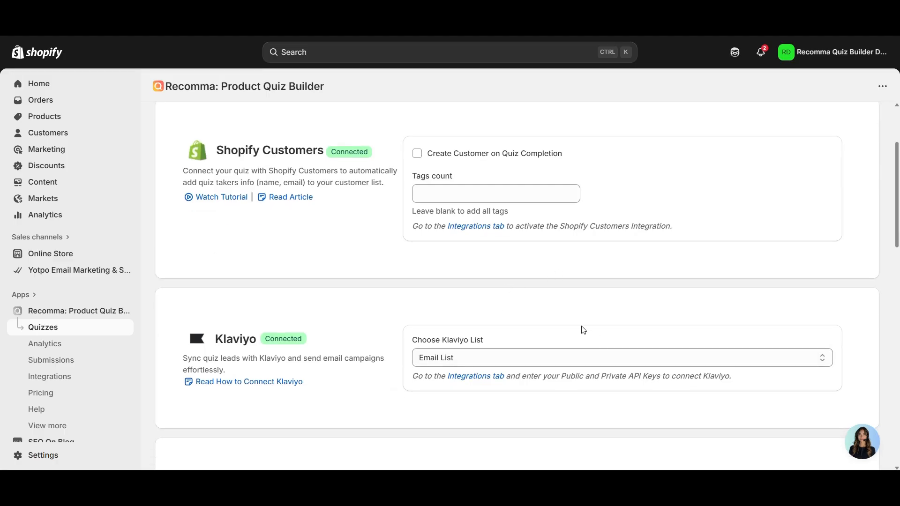
pyautogui.click(518, 359)
pyautogui.scroll(3, 579, 337)
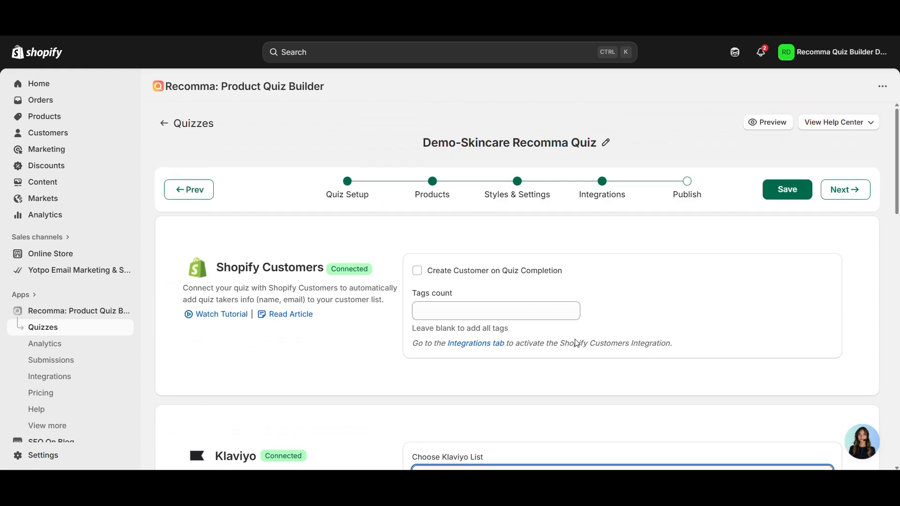
# On the Publish step, choose Button Link and copy the #ttquiz-2289 code
pyautogui.click(685, 193)
pyautogui.scroll(-5, 532, 183)
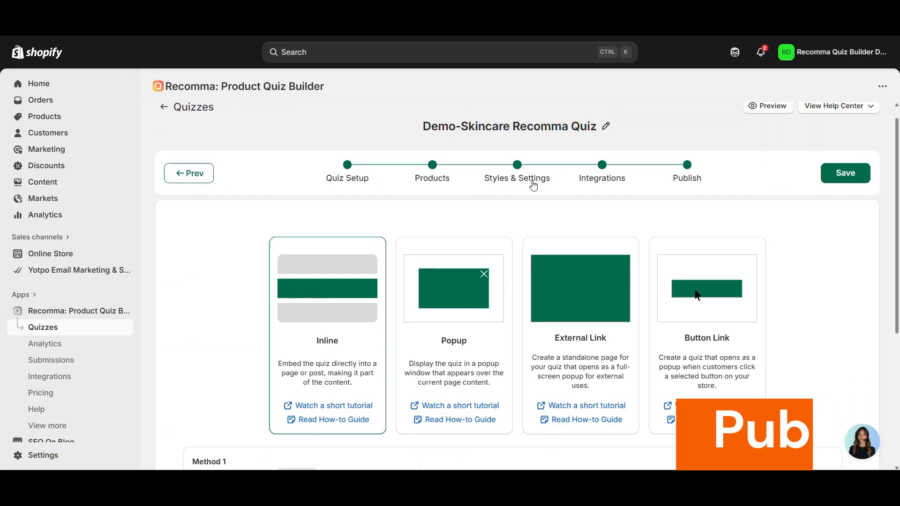
pyautogui.scroll(5, 532, 183)
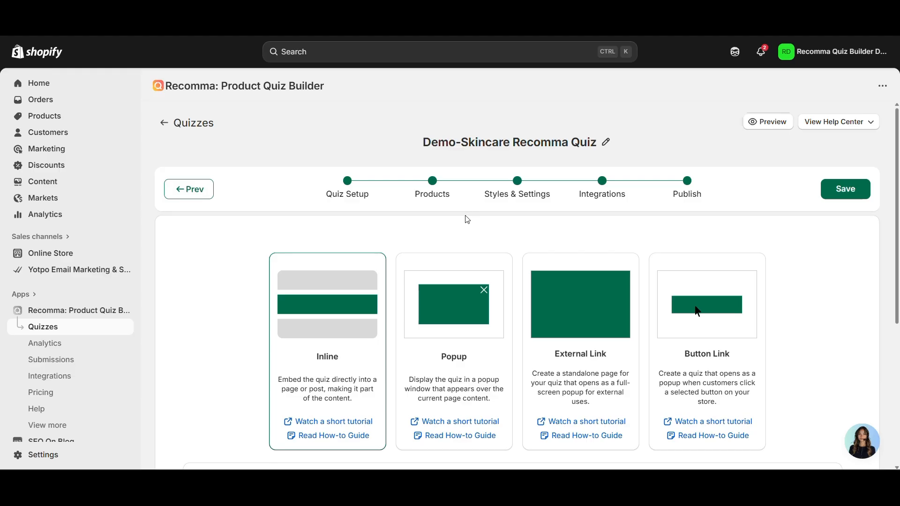
pyautogui.scroll(-1, 473, 232)
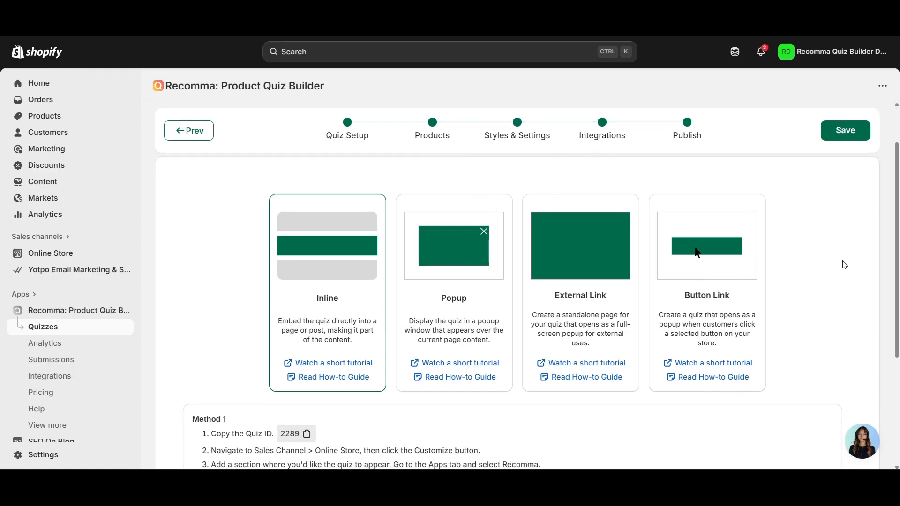
pyautogui.click(691, 264)
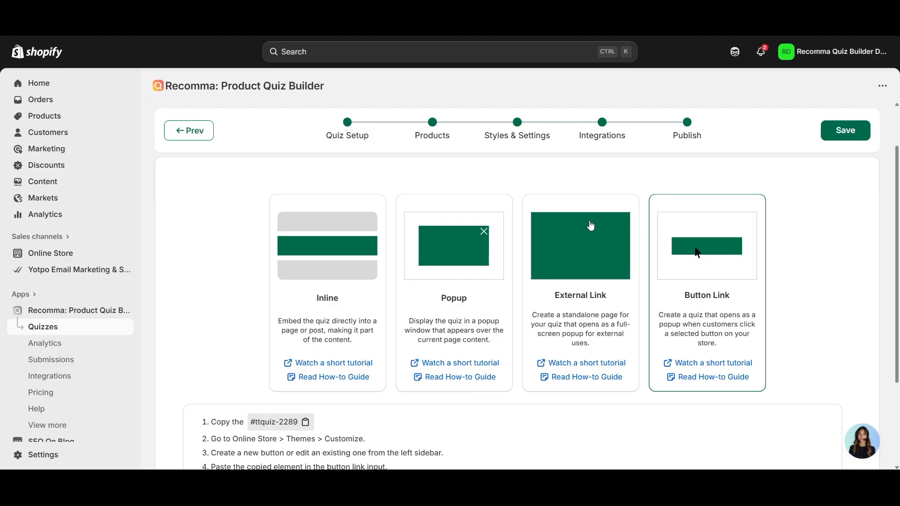
pyautogui.scroll(-2, 552, 248)
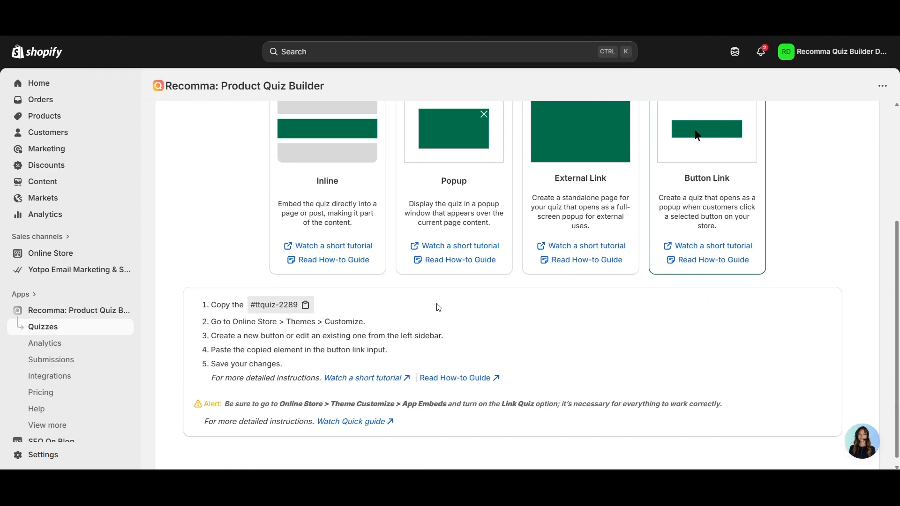
pyautogui.click(299, 314)
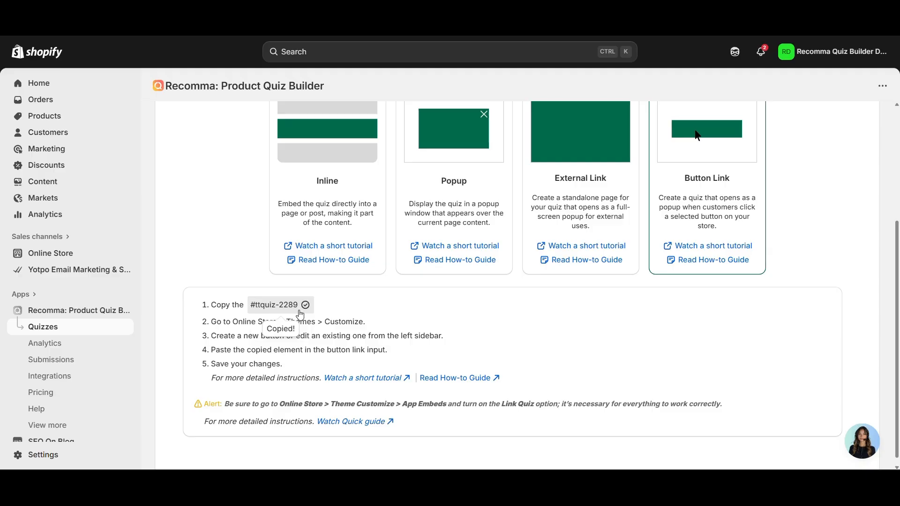
# Open the current Online Store theme in the Shopify theme editor
pyautogui.click(95, 259)
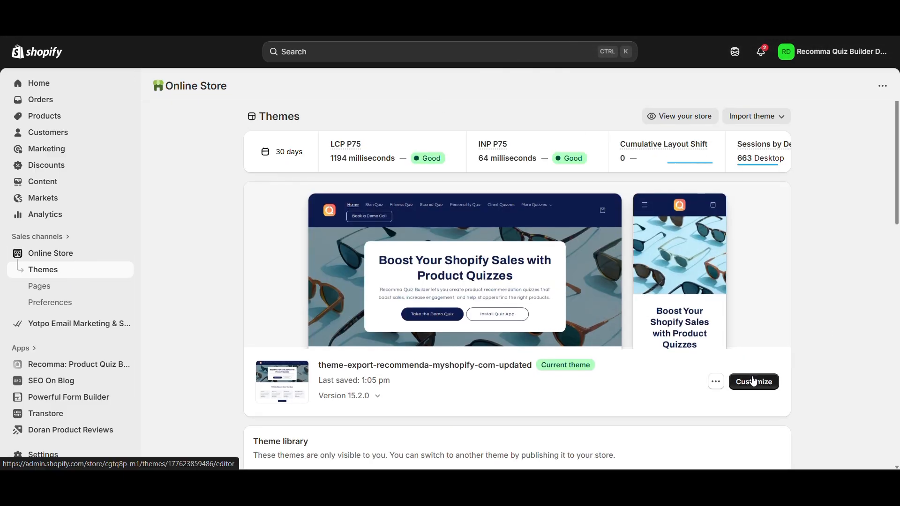
pyautogui.click(755, 383)
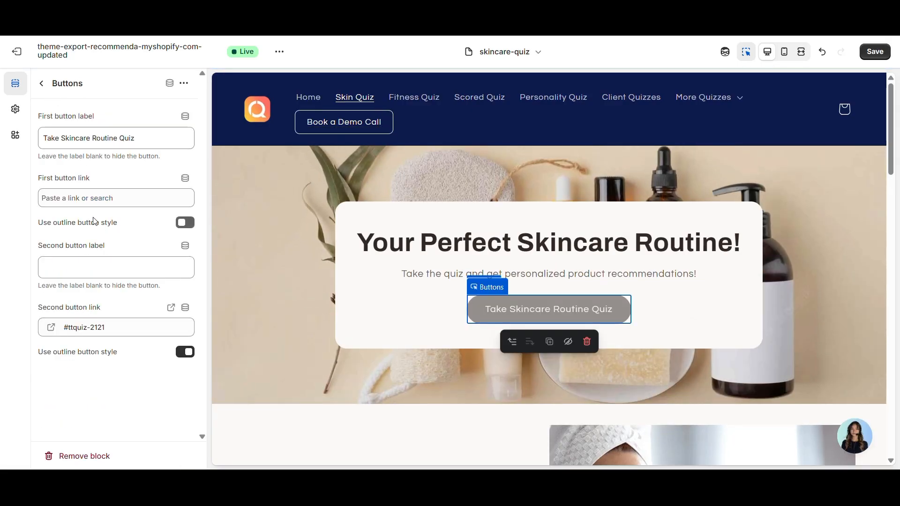
# Paste #ttquiz-2289 as the first button's link on the skincare-quiz template
pyautogui.click(63, 202)
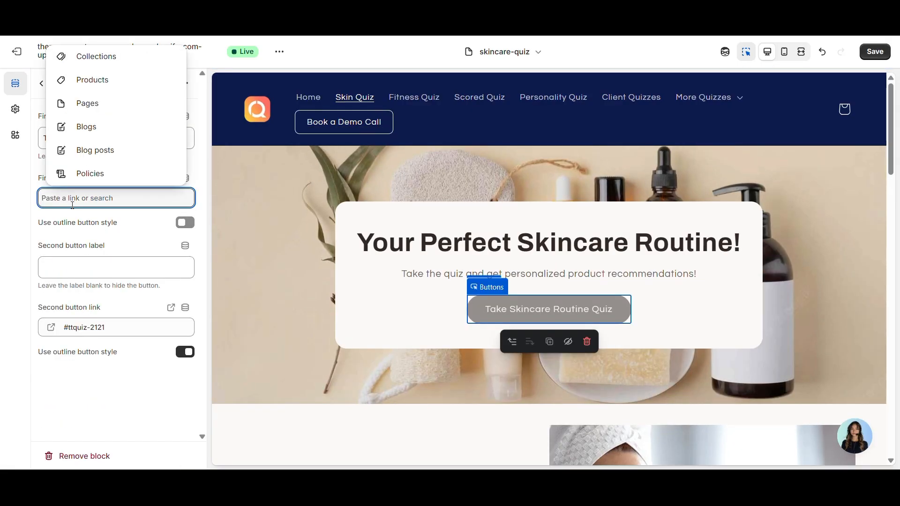
pyautogui.hotkey('ctrl', 'v')
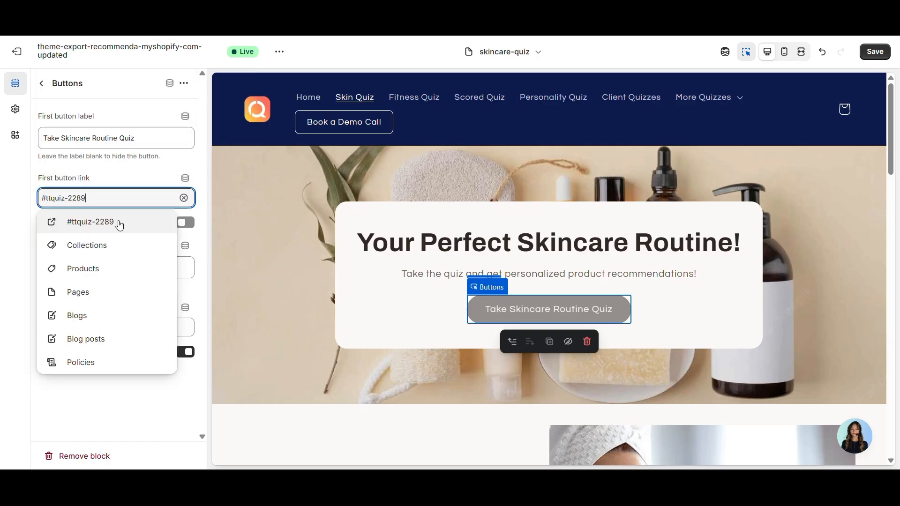
pyautogui.click(103, 159)
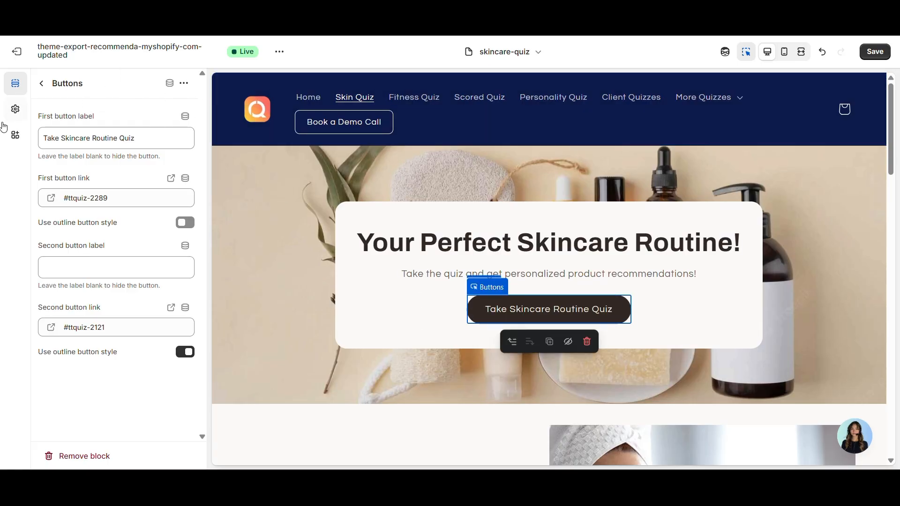
# In App embeds, switch the Link Quiz embed off and back on so it stays enabled
pyautogui.click(14, 135)
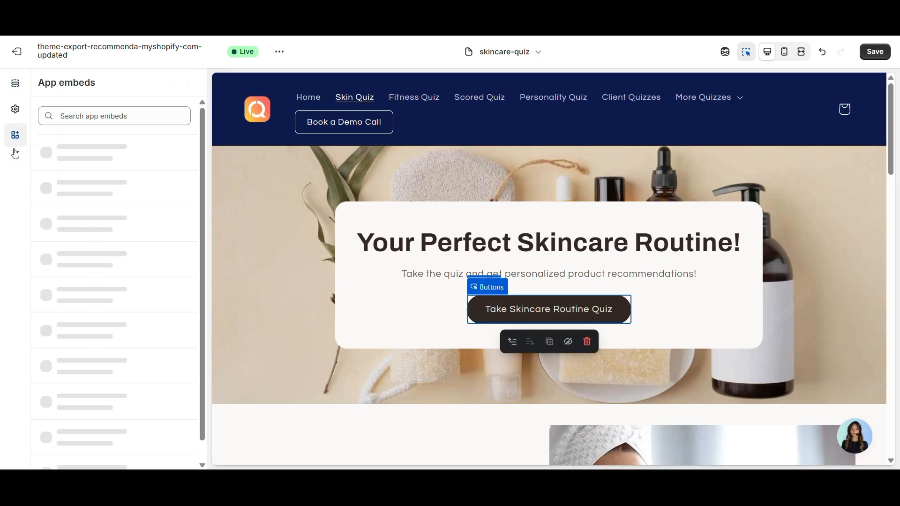
pyautogui.scroll(-2, 120, 327)
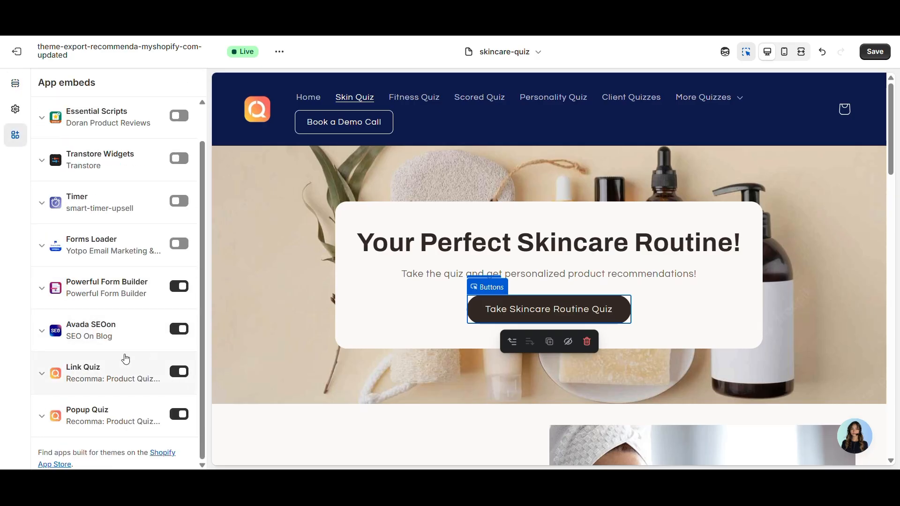
pyautogui.click(180, 376)
pyautogui.click(179, 376)
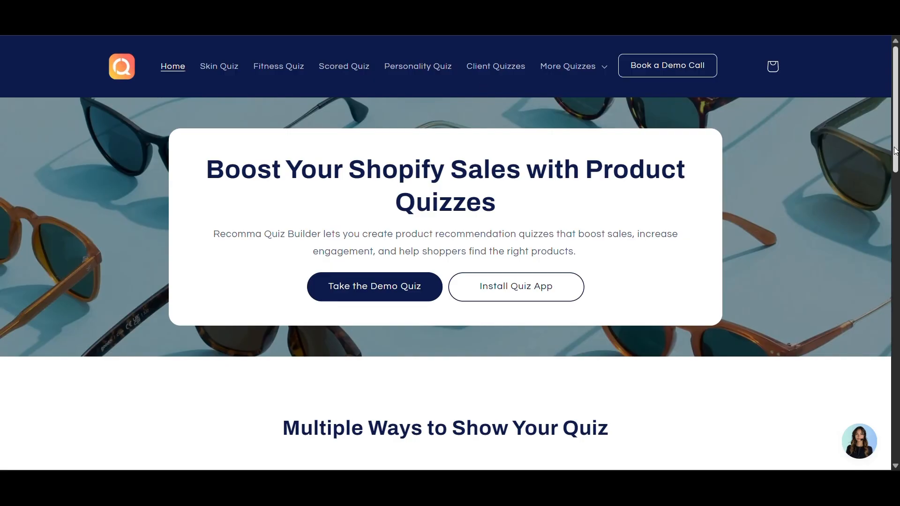
pyautogui.moveTo(894, 150); pyautogui.dragTo(810, 107)
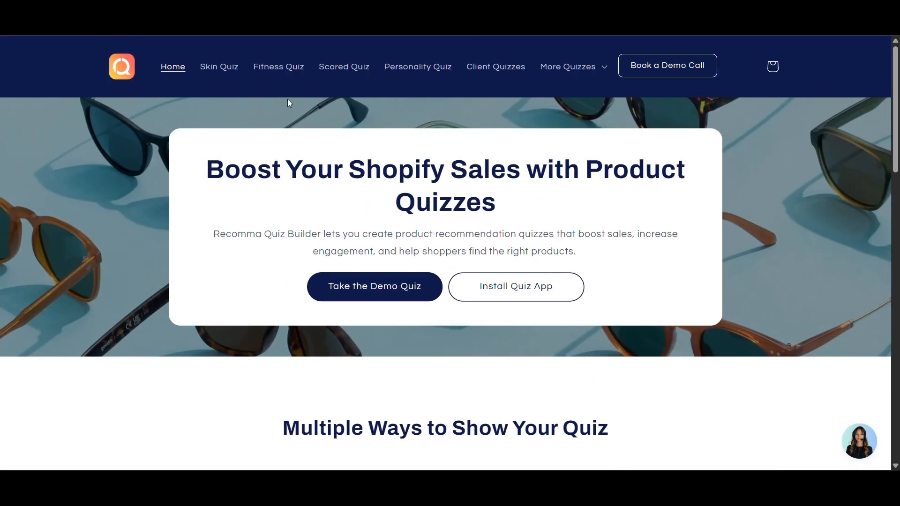